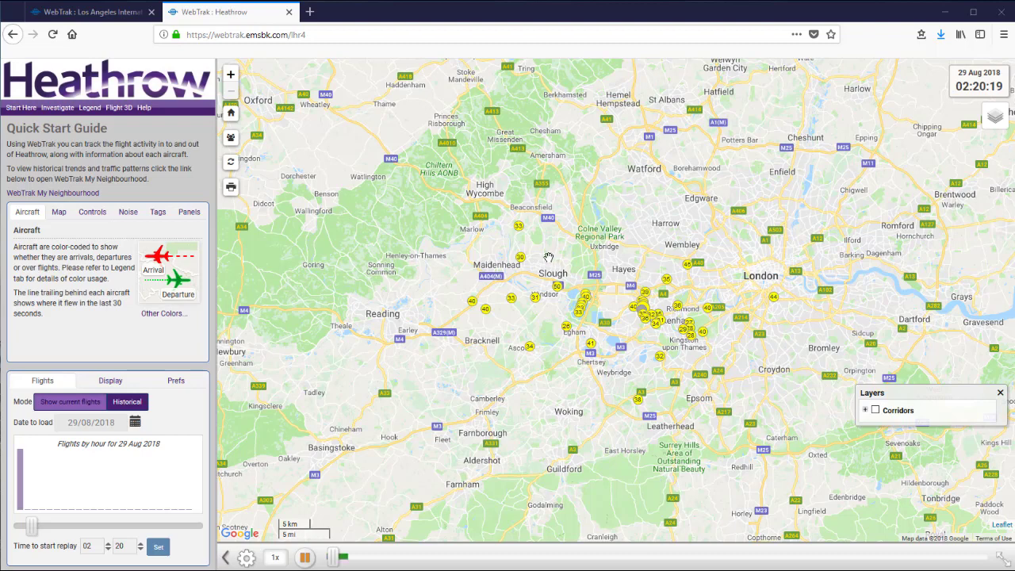
# Compare the Los Angeles and Heathrow flight maps, finishing with the flight mode options on the Heathrow map.
pyautogui.click(70, 21)
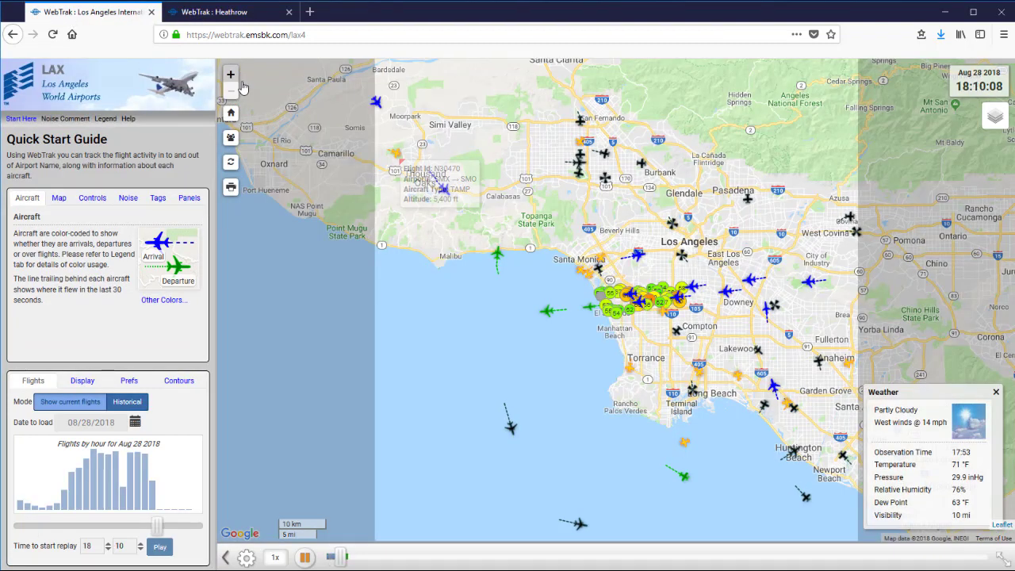
pyautogui.click(215, 12)
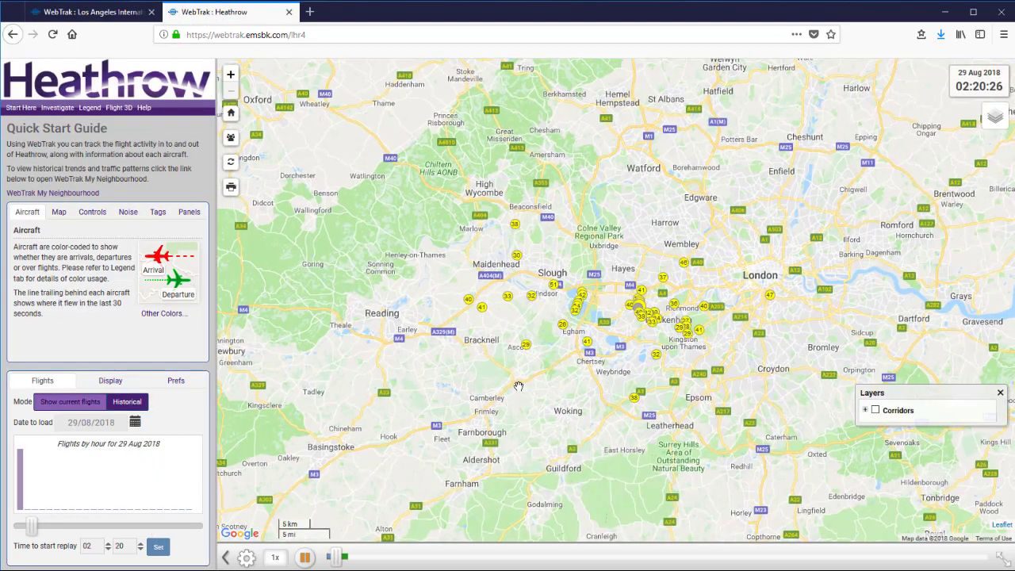
pyautogui.moveTo(527, 390); pyautogui.dragTo(516, 386)
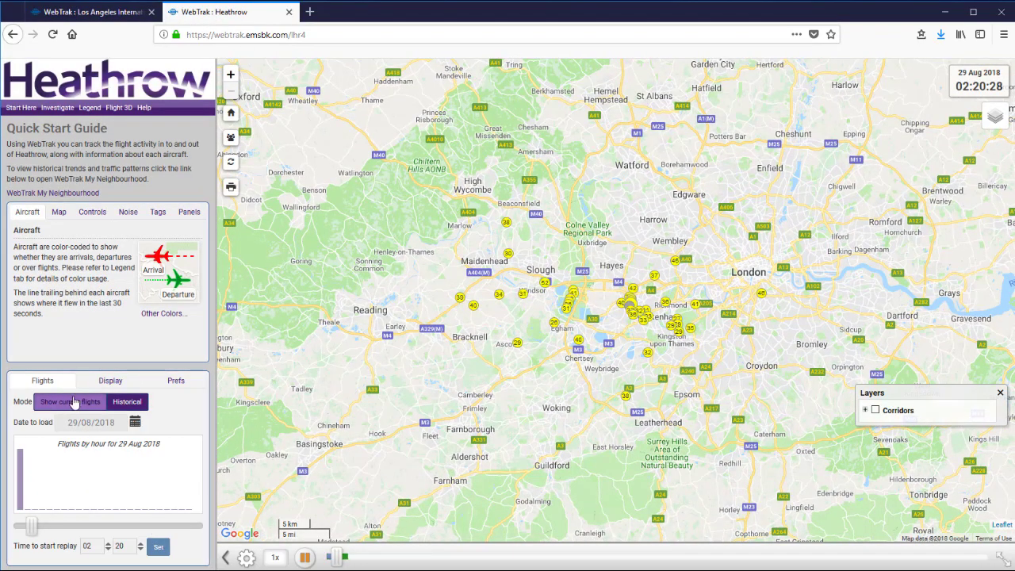
pyautogui.click(131, 404)
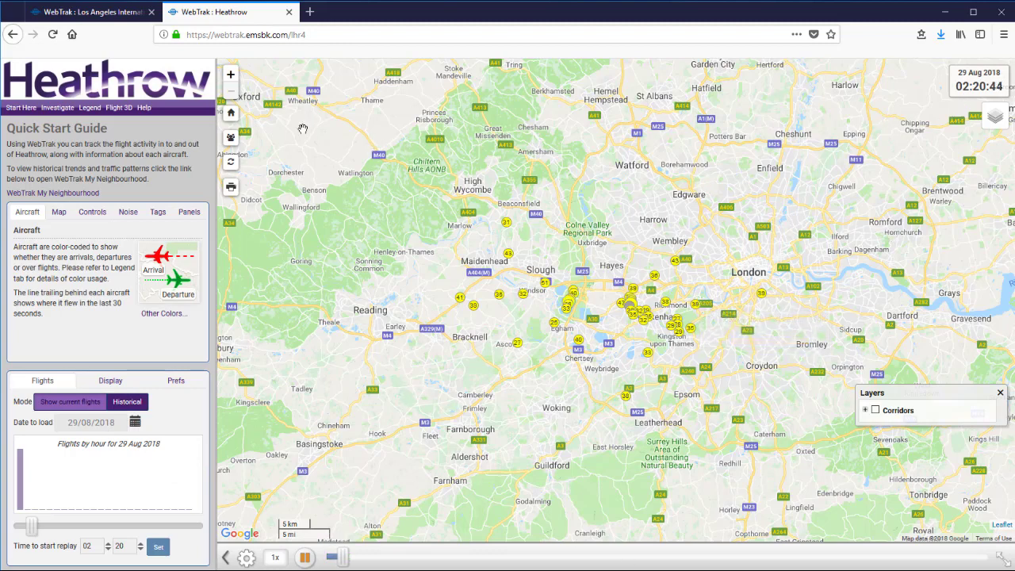
# Return to the Los Angeles flight map and view the area around the international airport in closer detail.
pyautogui.click(131, 15)
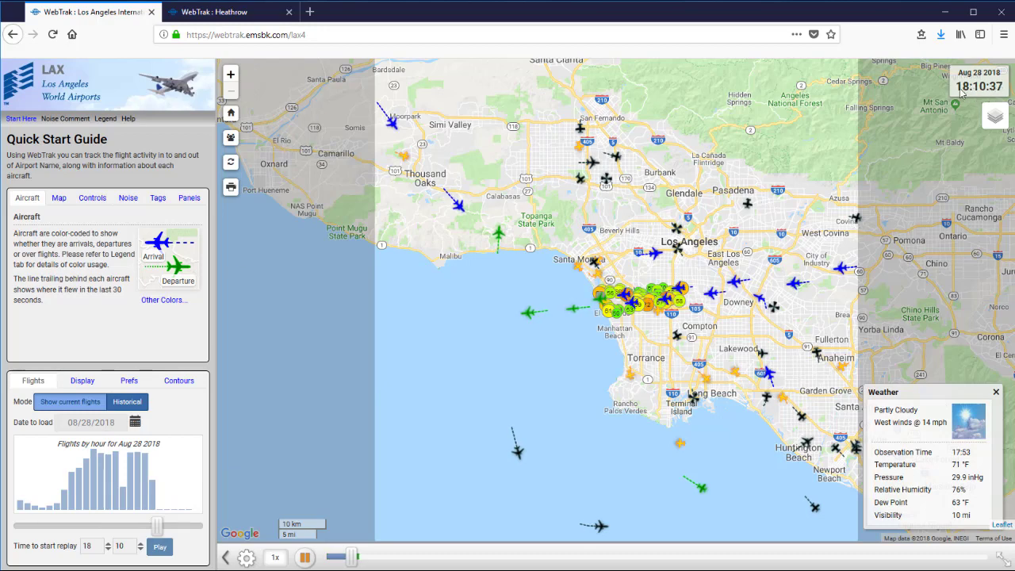
pyautogui.click(232, 75)
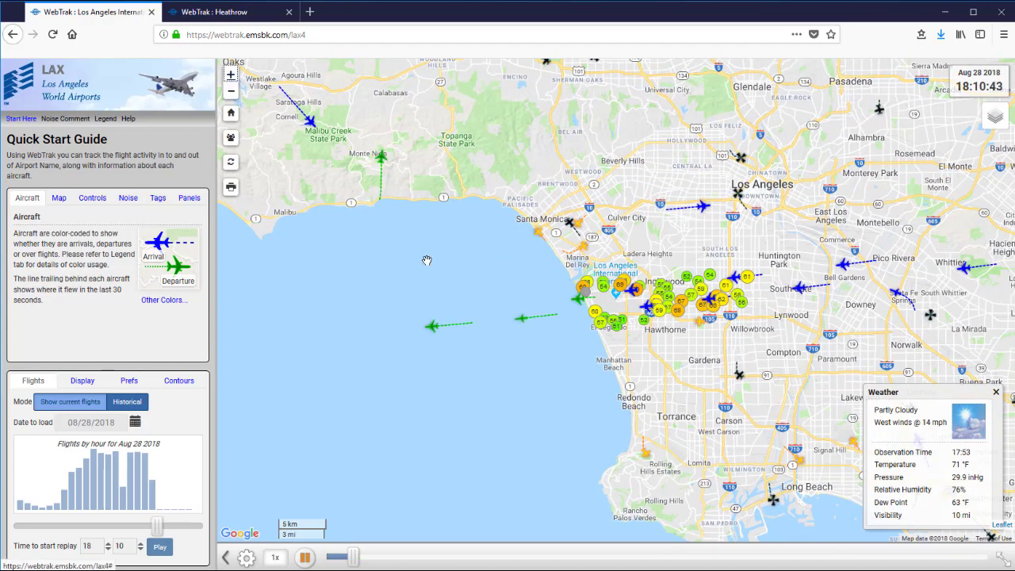
pyautogui.scroll(1, 510, 308)
pyautogui.scroll(-1, 508, 311)
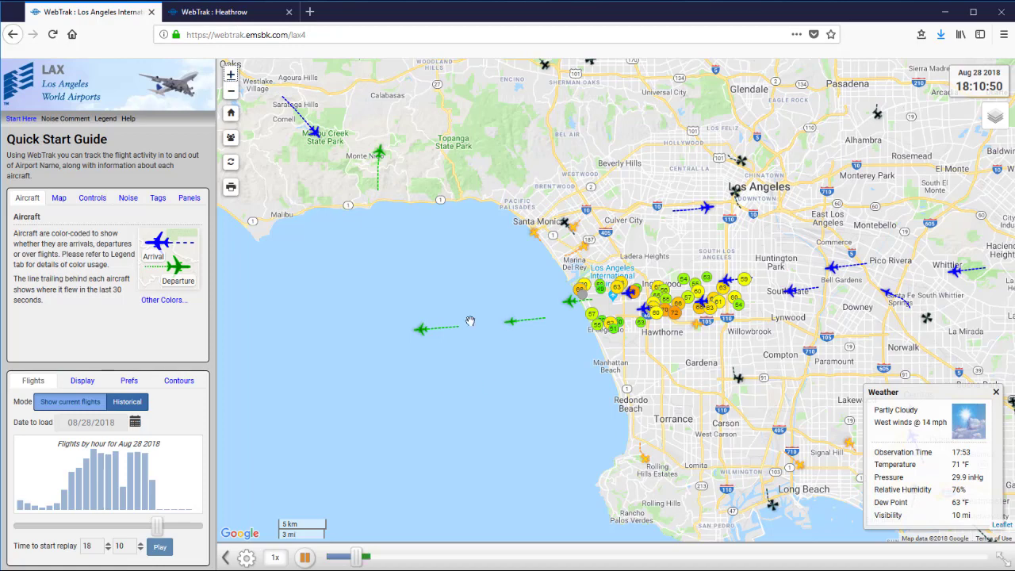
# Examine the noise monitor readings around Heathrow, including Chertsey Lane, Air Force Memorial, Hounslow Heath, Sparrow Farm Rd and Hounslow Cavalry.
pyautogui.click(250, 21)
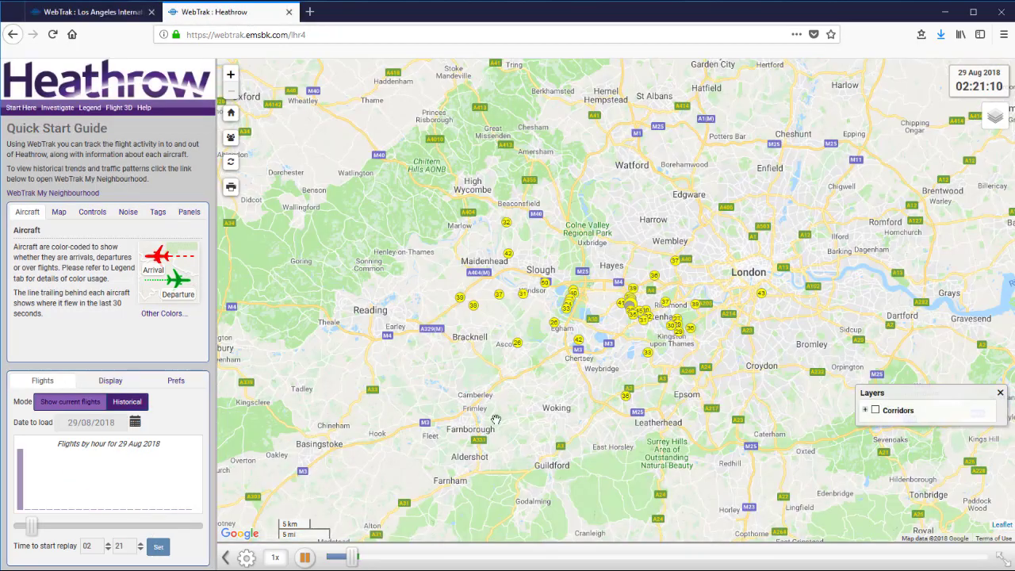
pyautogui.moveTo(580, 347)
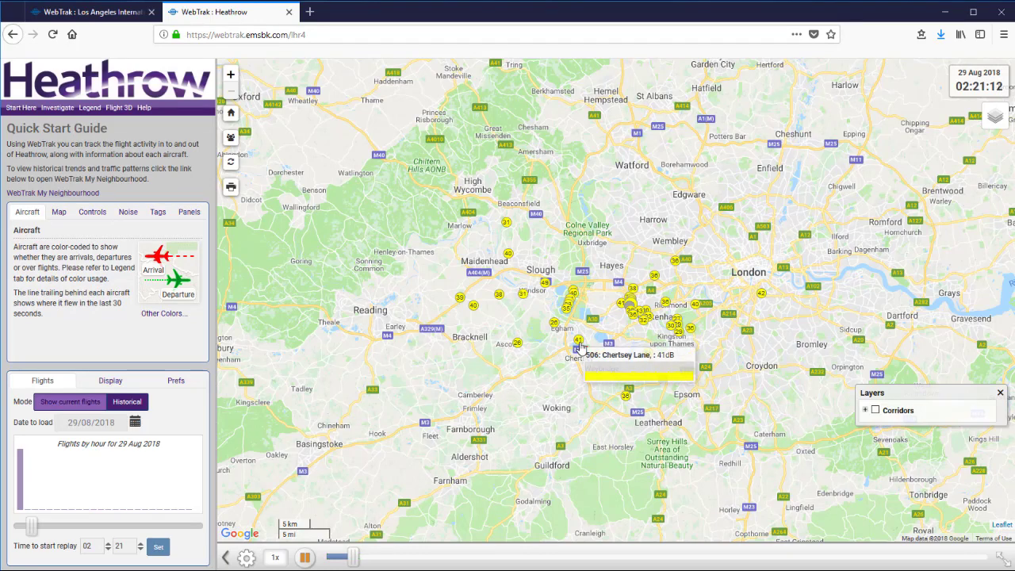
pyautogui.moveTo(555, 332)
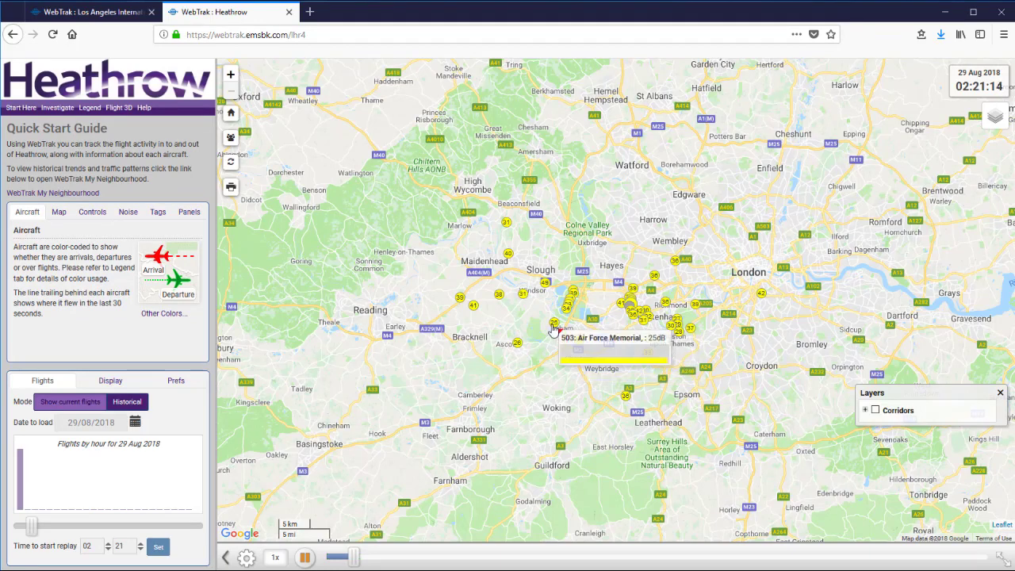
pyautogui.moveTo(518, 349)
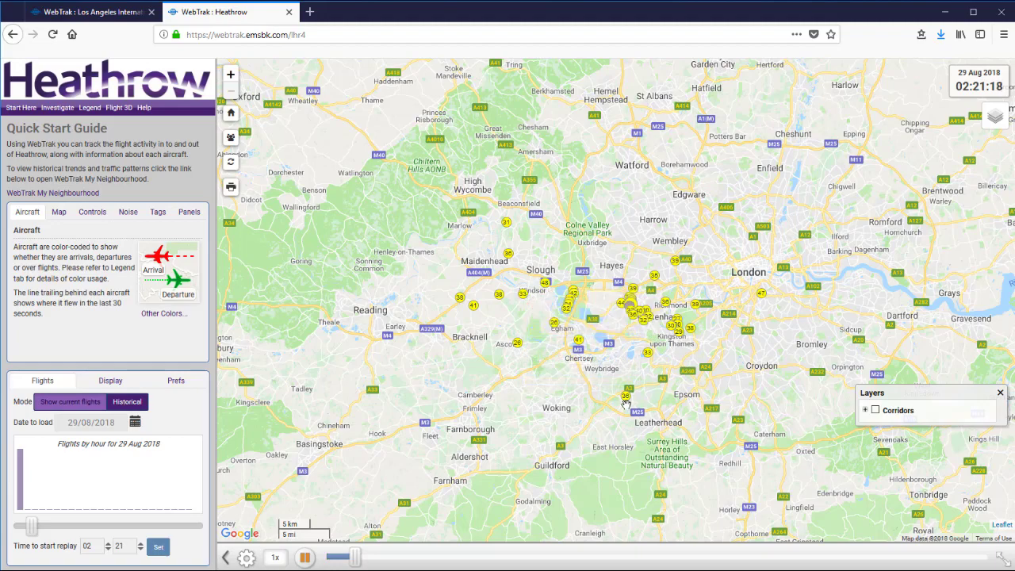
pyautogui.scroll(1, 612, 330)
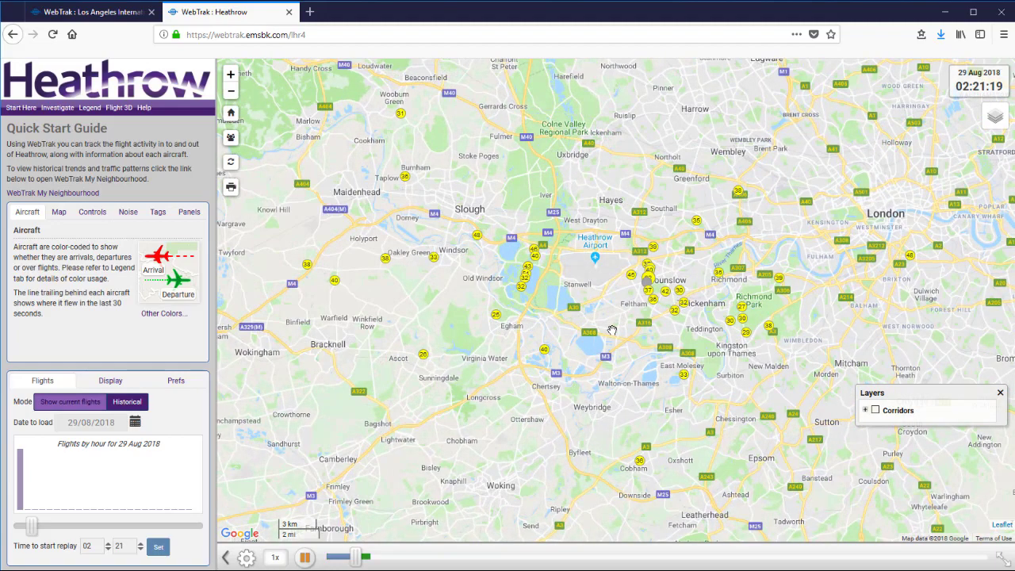
pyautogui.scroll(1, 612, 330)
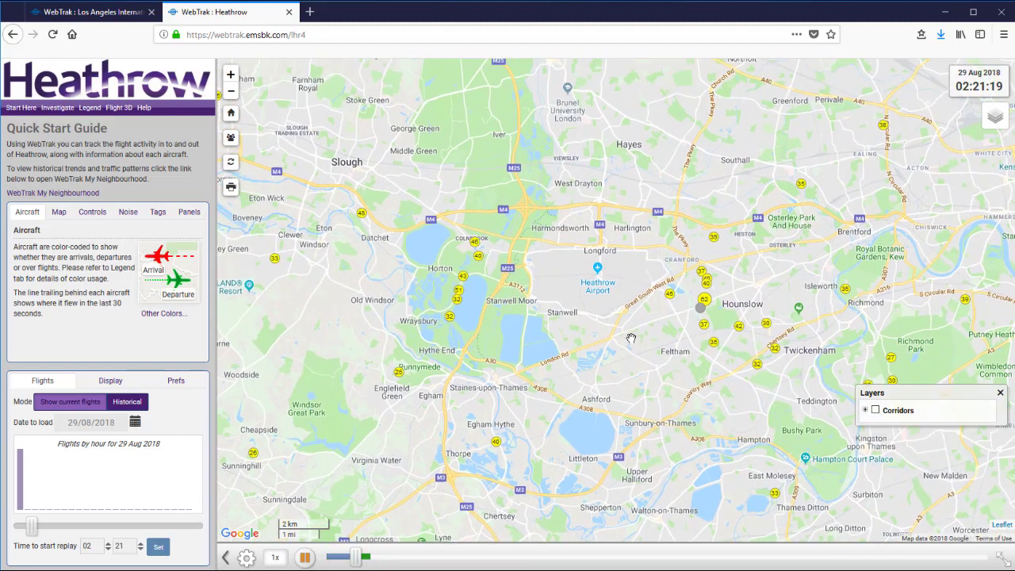
pyautogui.moveTo(707, 307)
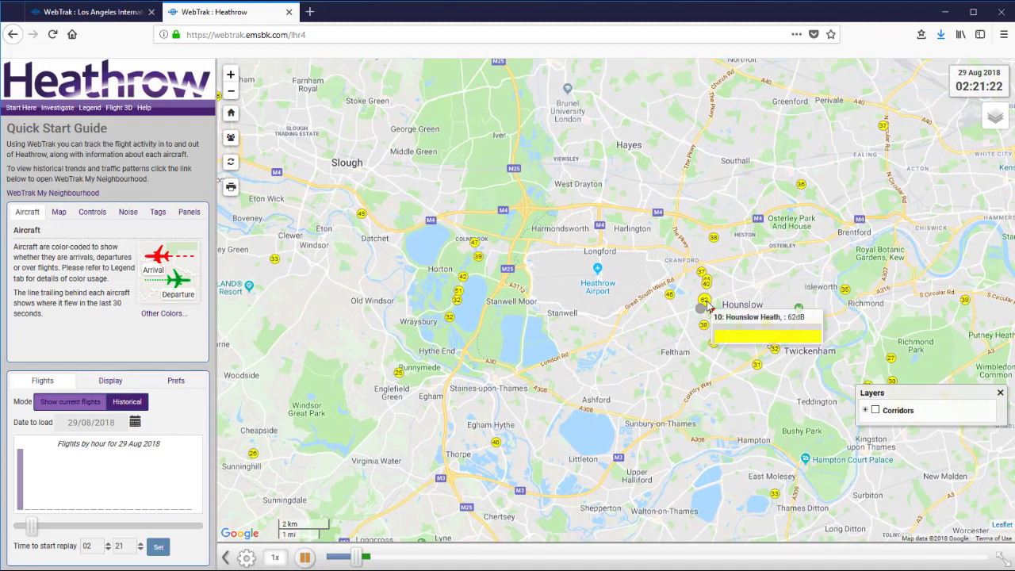
pyautogui.moveTo(705, 330)
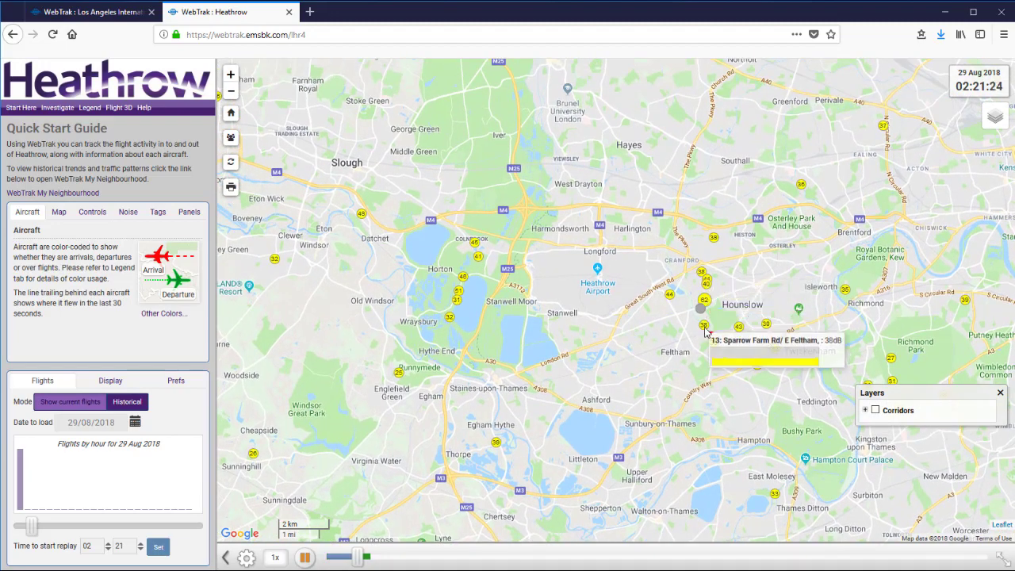
pyautogui.moveTo(702, 274)
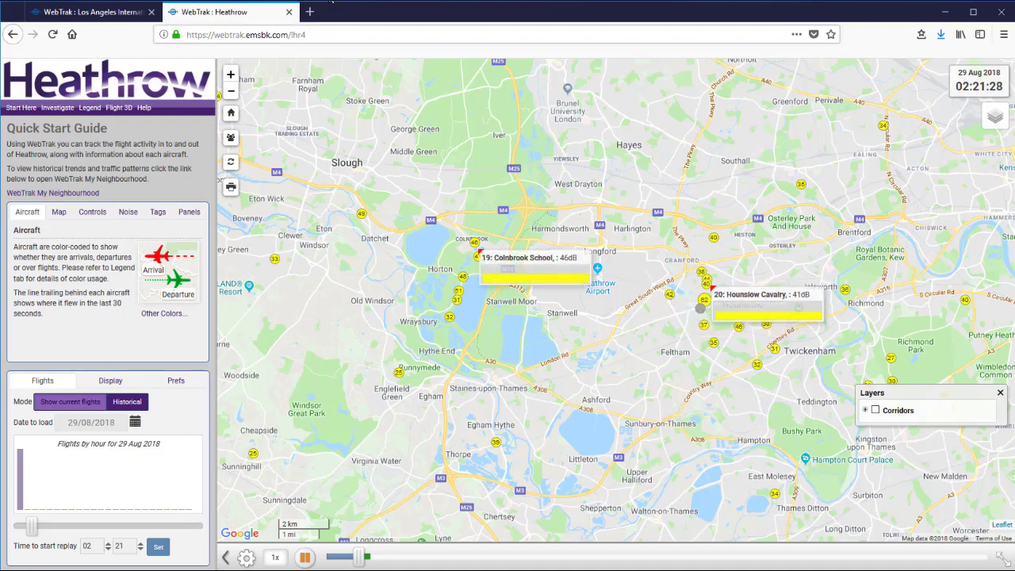
# Inspect the noise monitors beneath the arrival paths east of Los Angeles International Airport at close range.
pyautogui.click(87, 14)
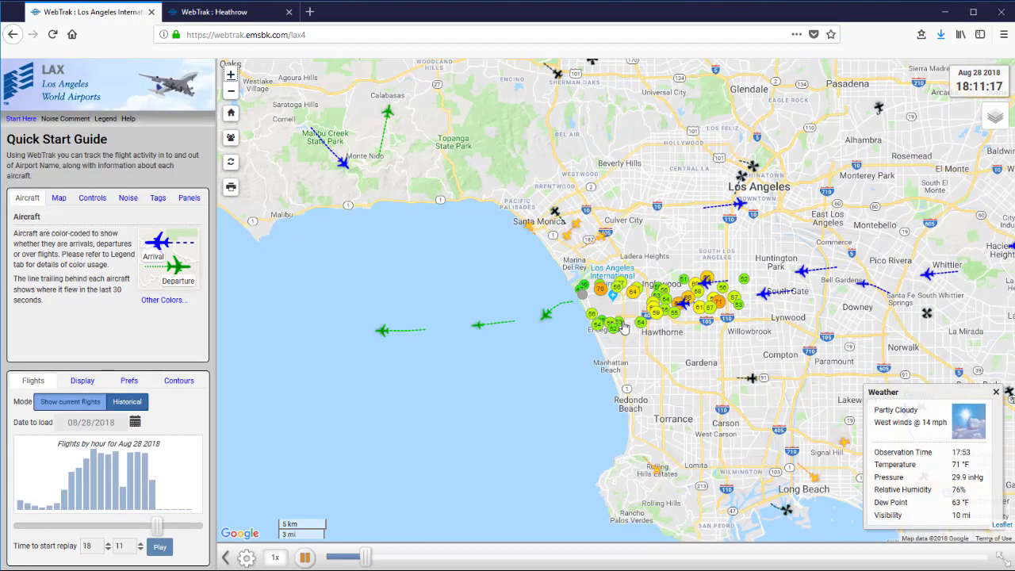
pyautogui.click(231, 75)
pyautogui.click(231, 75)
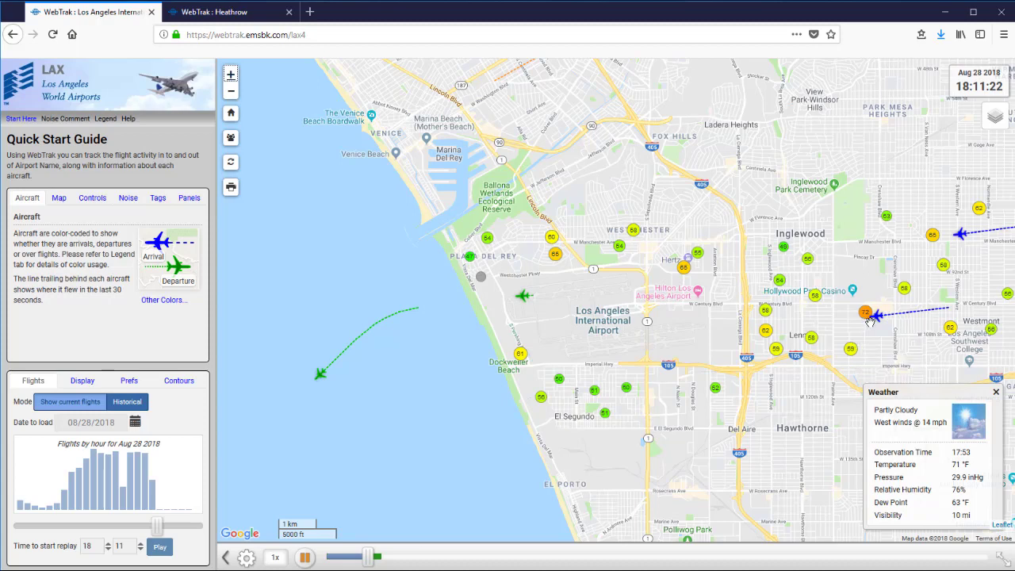
pyautogui.moveTo(866, 317)
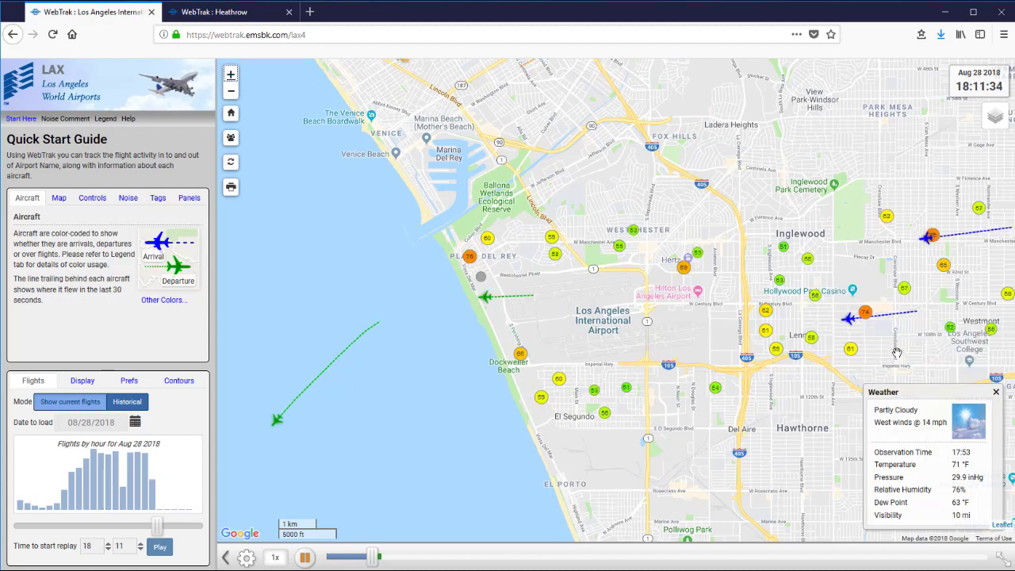
pyautogui.moveTo(936, 238)
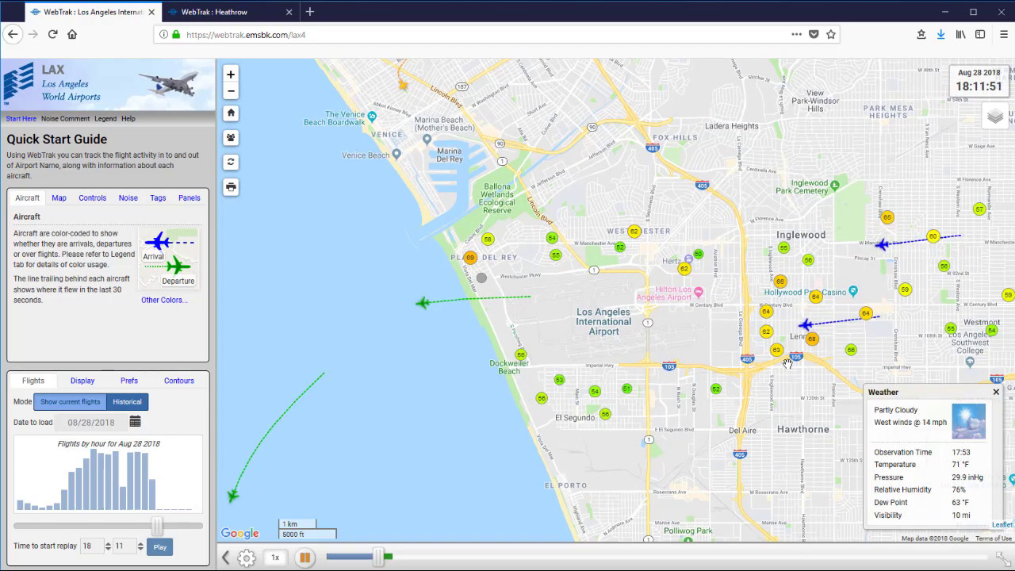
# Check the flight details of individual arriving, departing and other aircraft across the wider Los Angeles area.
pyautogui.scroll(-2, 788, 363)
pyautogui.scroll(-1, 788, 364)
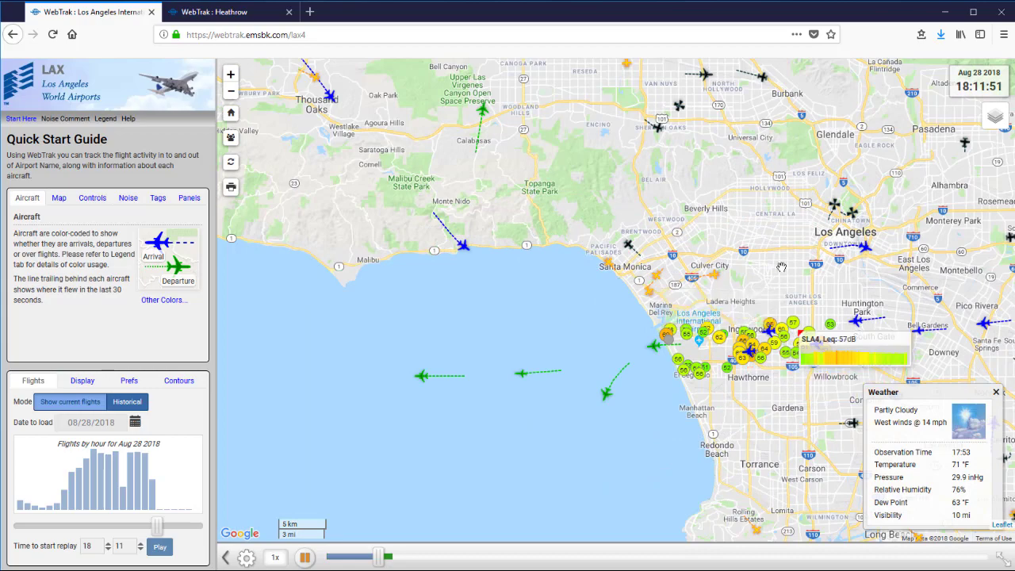
pyautogui.scroll(-1, 683, 271)
pyautogui.moveTo(683, 271); pyautogui.dragTo(679, 276)
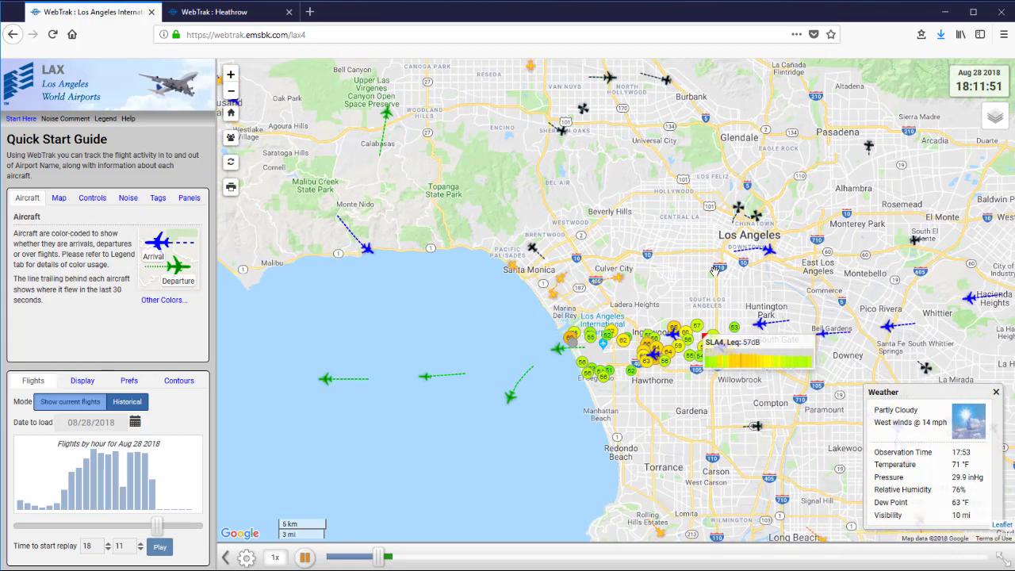
pyautogui.moveTo(372, 260)
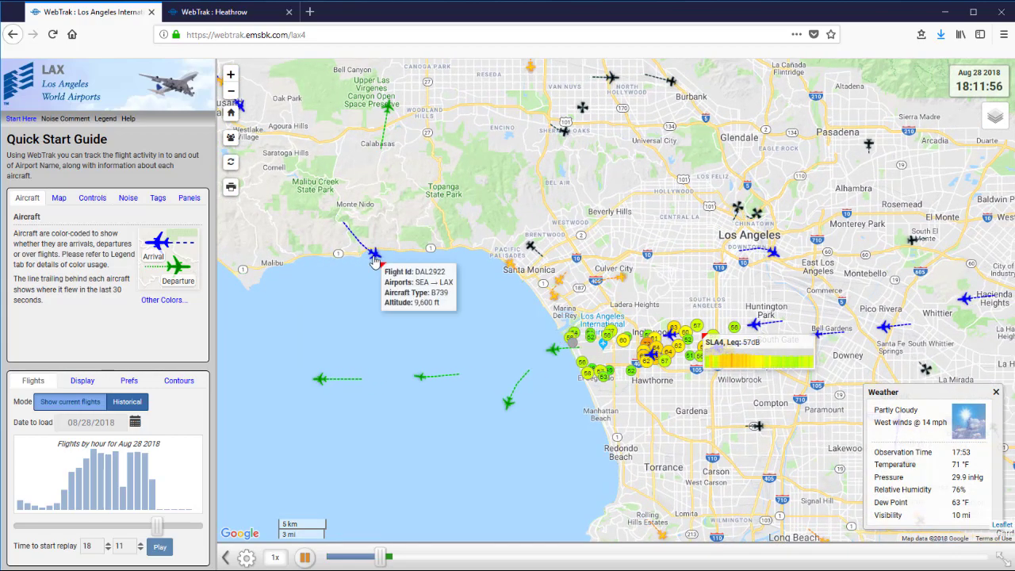
pyautogui.moveTo(557, 303)
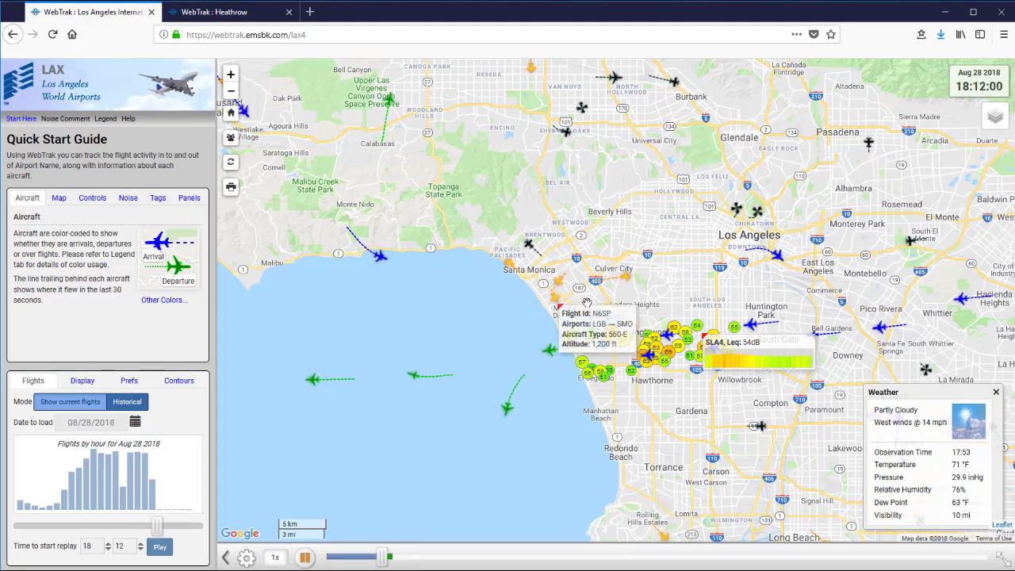
pyautogui.moveTo(628, 283)
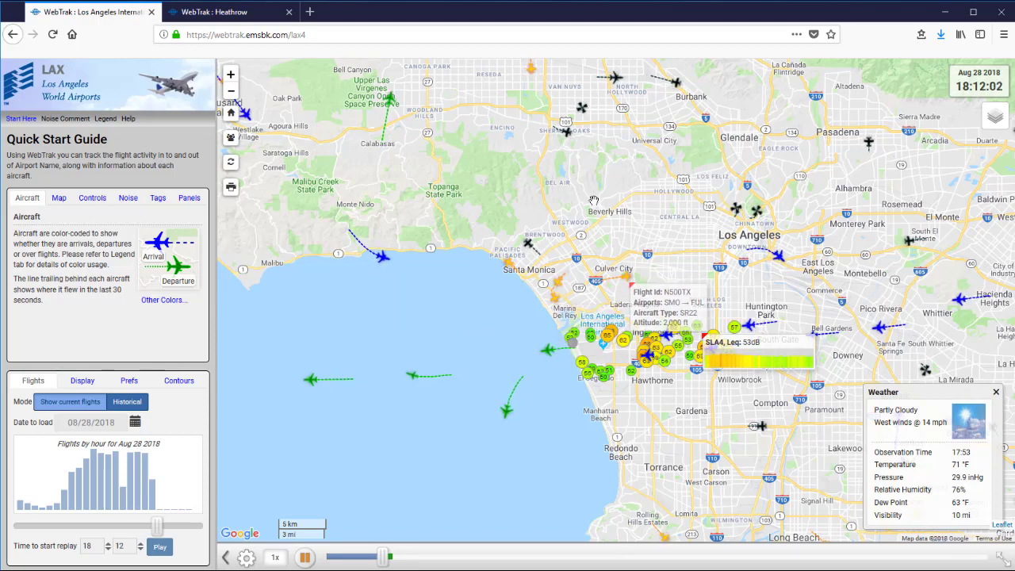
pyautogui.moveTo(567, 140)
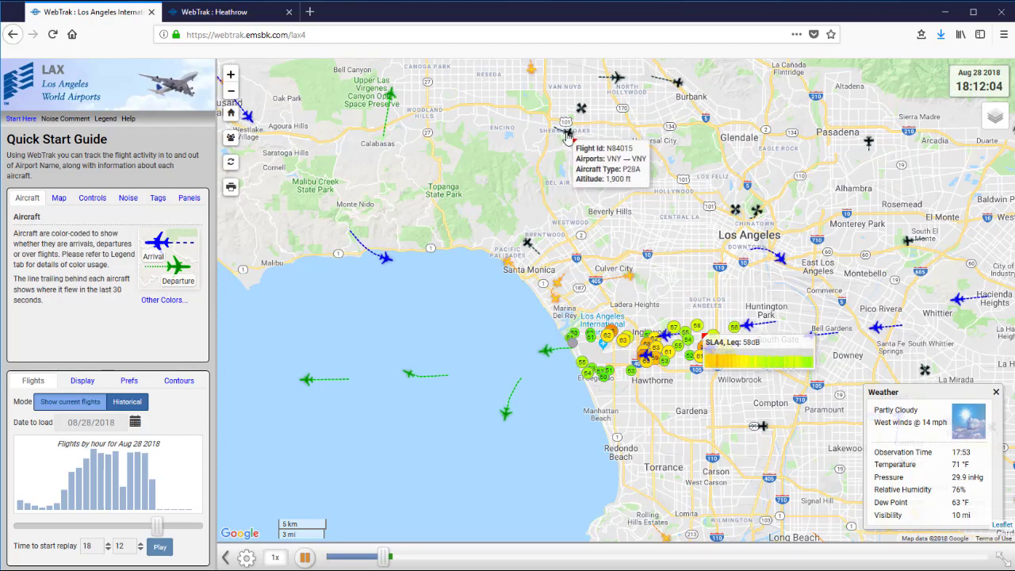
pyautogui.moveTo(390, 92)
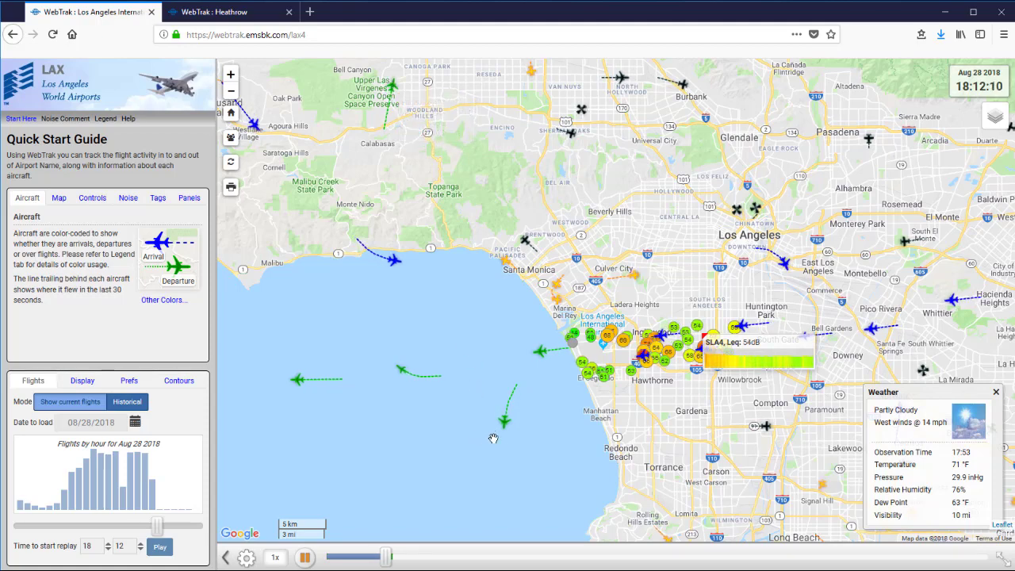
pyautogui.moveTo(506, 424)
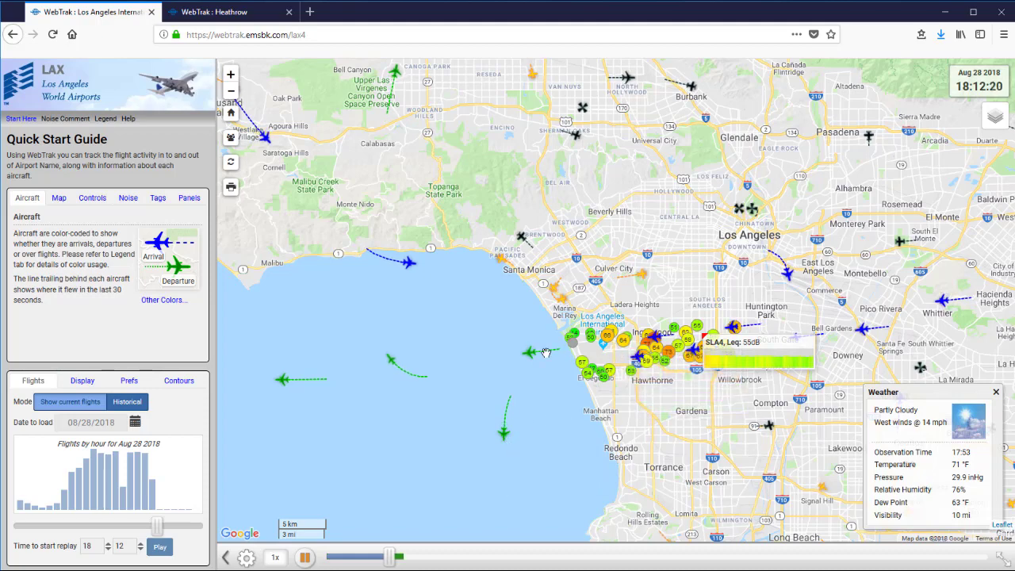
pyautogui.moveTo(529, 354)
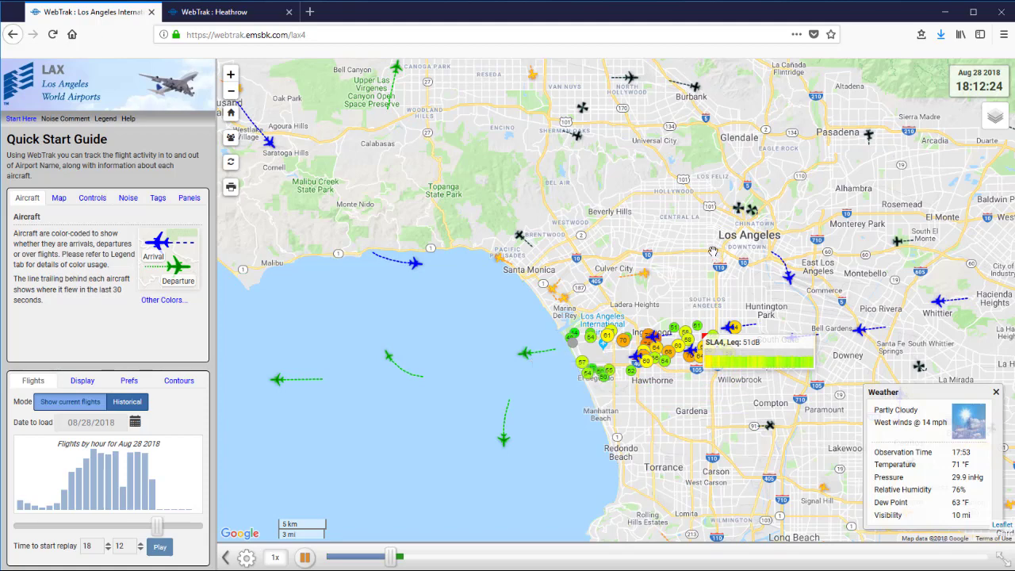
pyautogui.moveTo(736, 213)
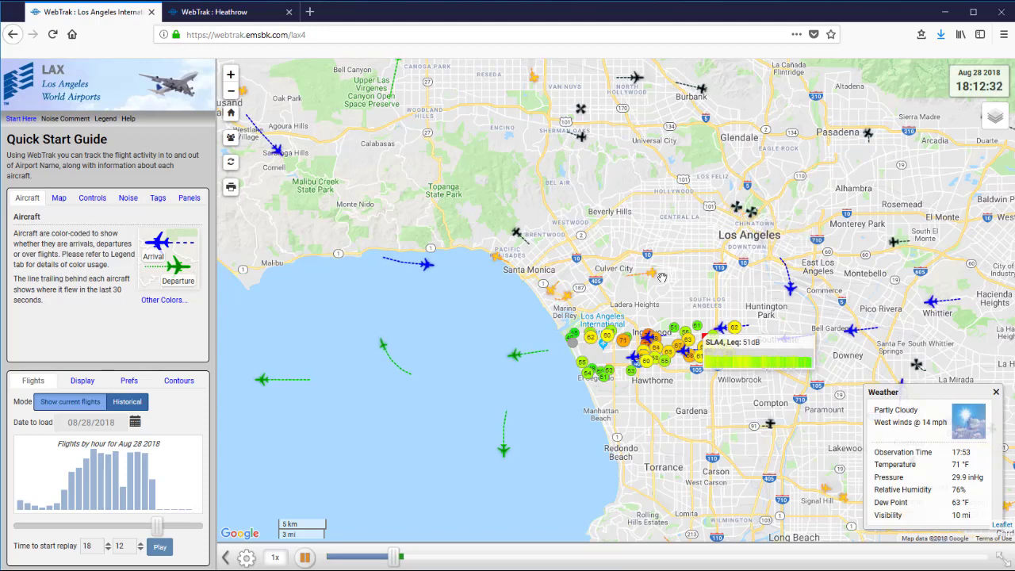
pyautogui.moveTo(794, 298)
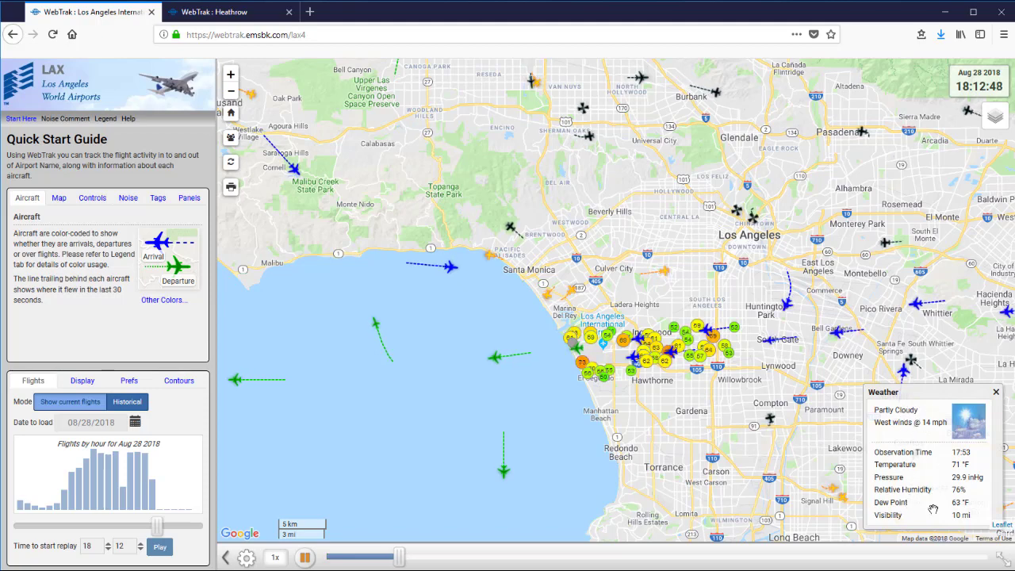
# Close the weather information and switch the Los Angeles base map through Aerial and Terrain to Hybrid.
pyautogui.click(997, 394)
pyautogui.moveTo(996, 118)
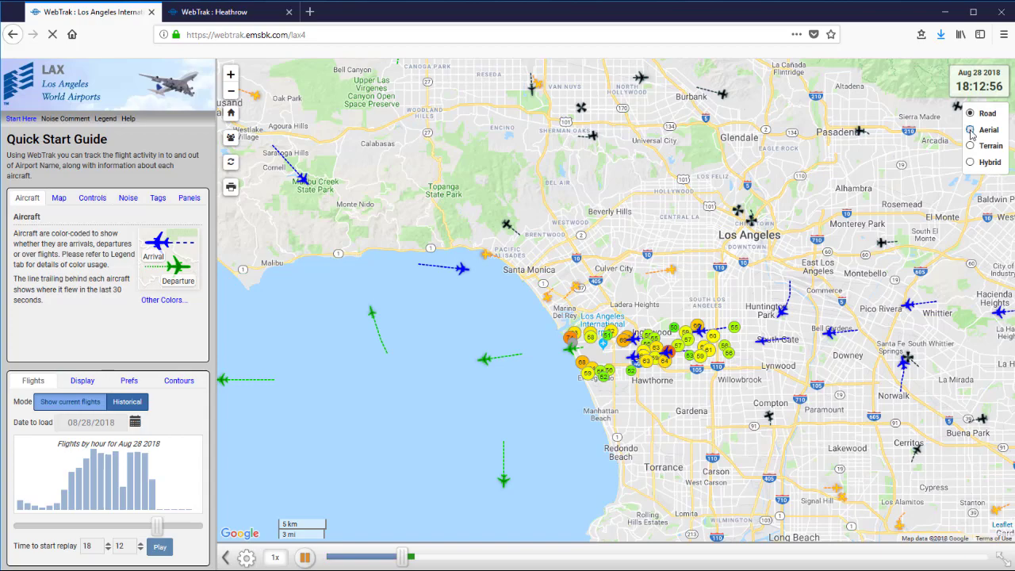
pyautogui.click(971, 131)
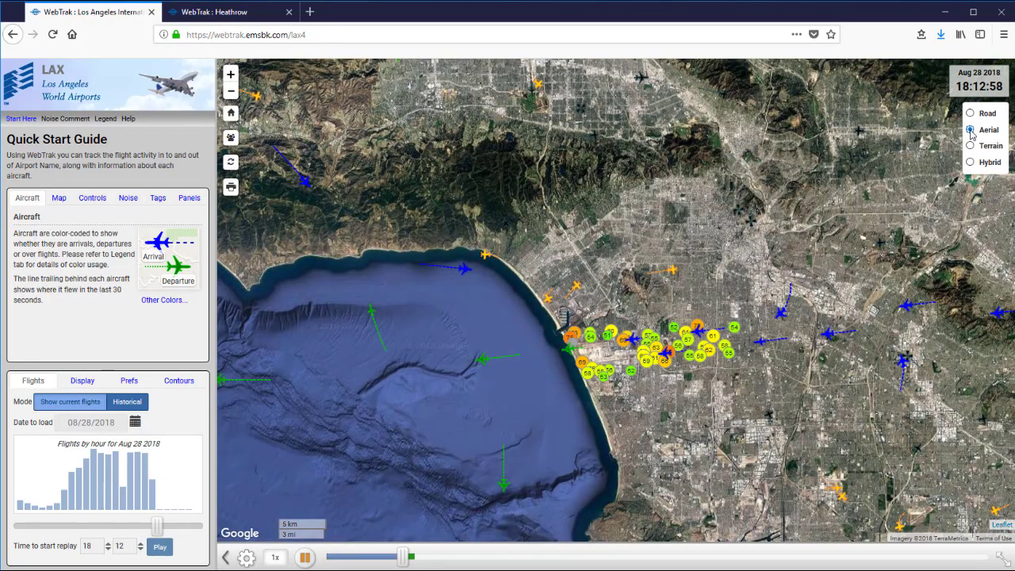
pyautogui.click(971, 148)
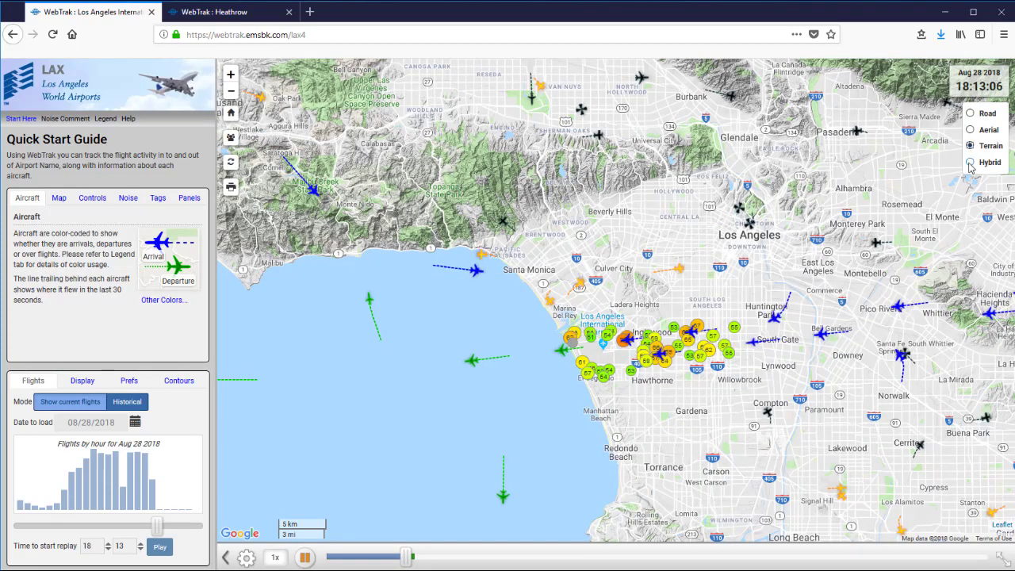
pyautogui.click(971, 161)
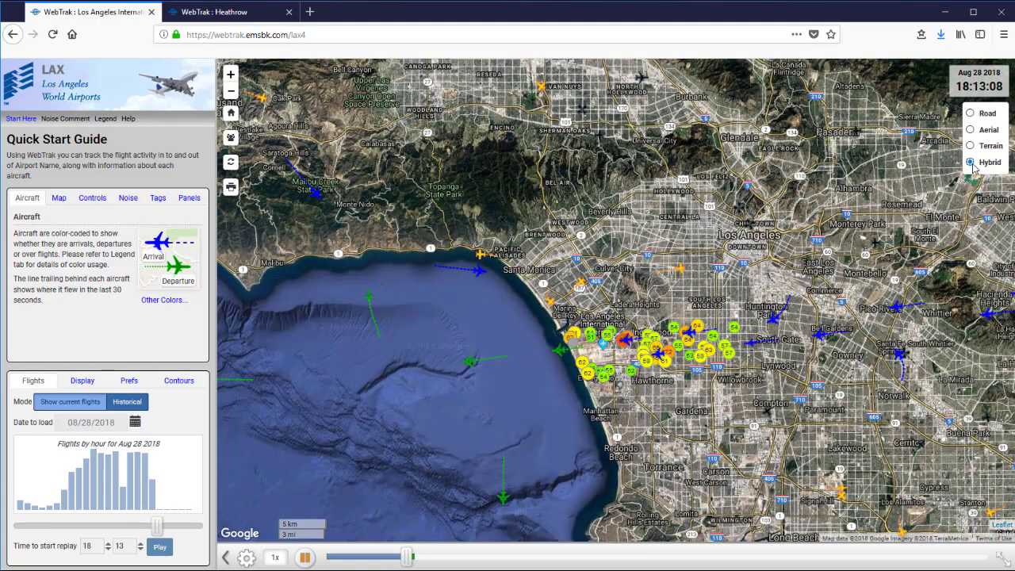
# Restore the Road base map and rewind the Los Angeles flight replay to about 18:11.
pyautogui.click(971, 115)
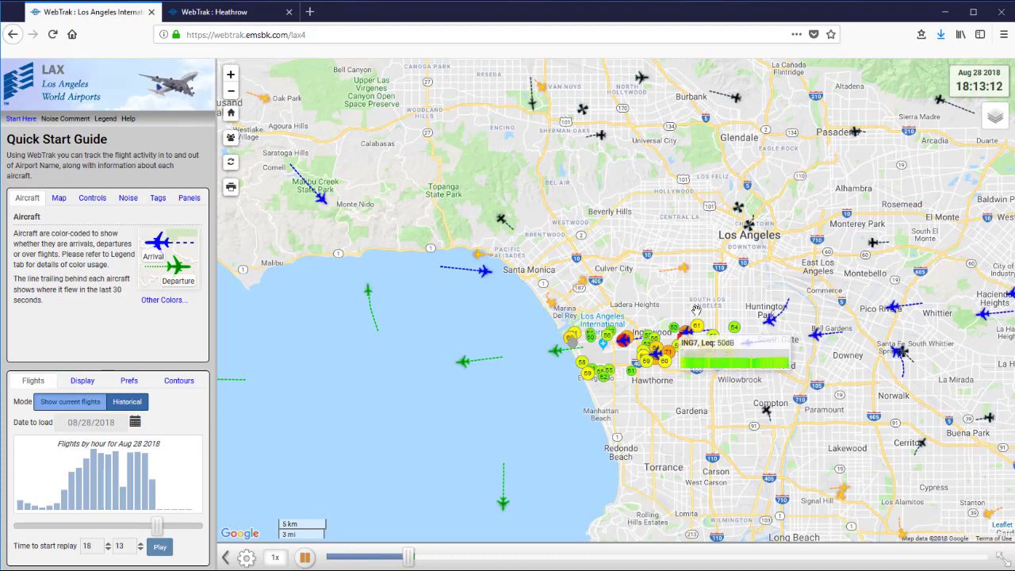
pyautogui.click(231, 75)
pyautogui.moveTo(625, 260); pyautogui.dragTo(603, 206)
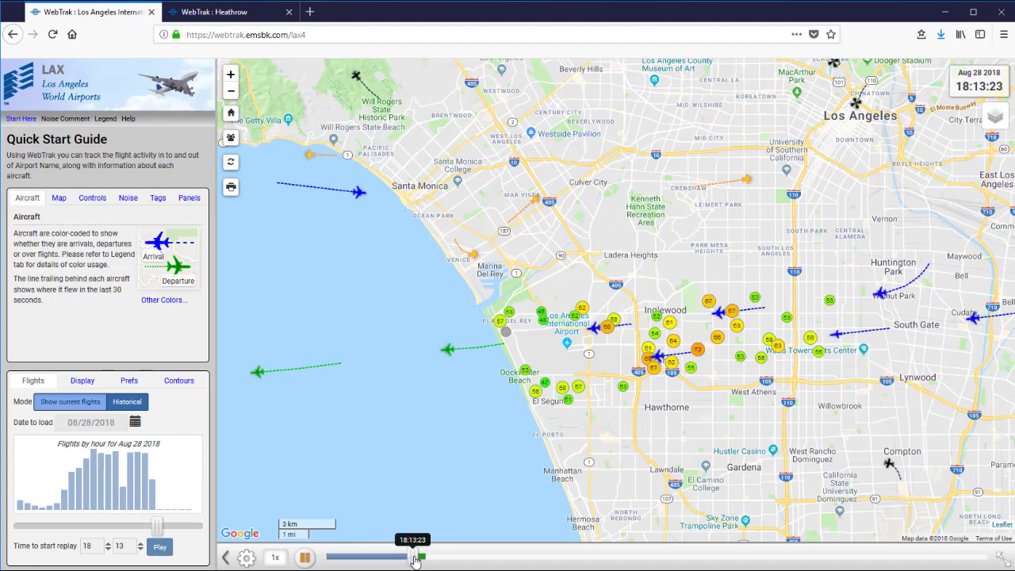
pyautogui.moveTo(414, 560); pyautogui.dragTo(376, 561)
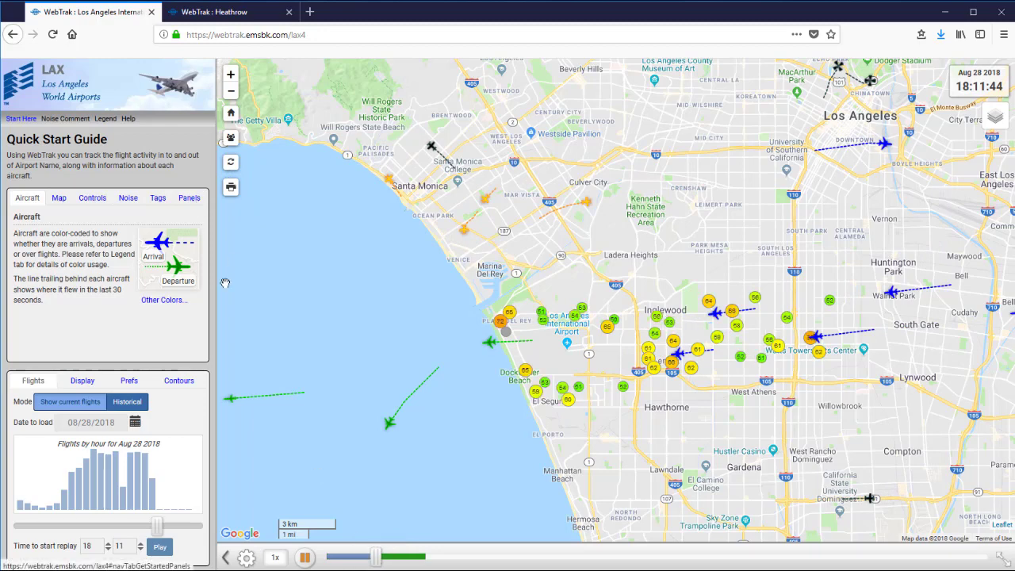
# Show the weather panel on the Los Angeles map and view the text size and state-saving preferences.
pyautogui.click(83, 384)
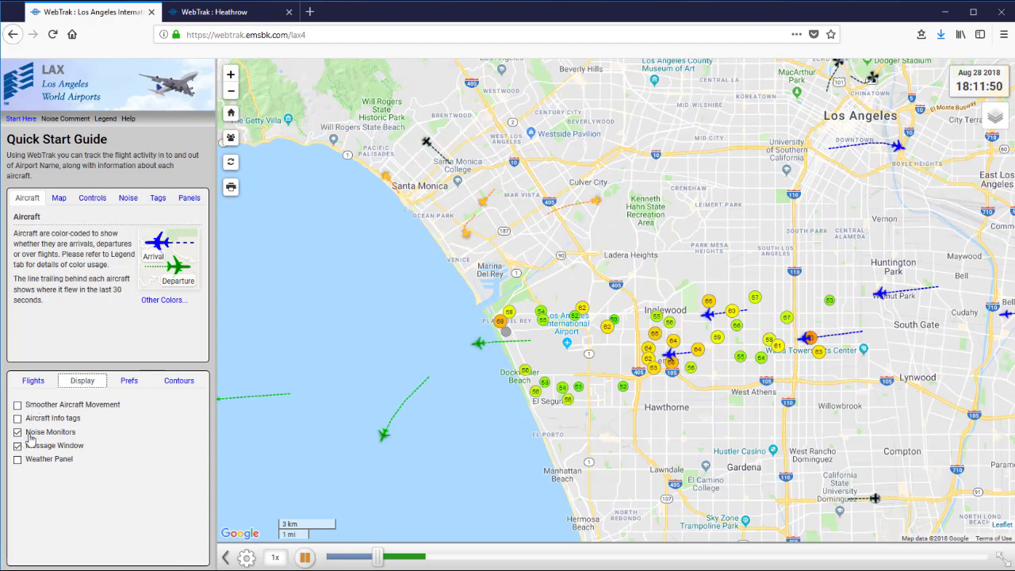
pyautogui.click(17, 460)
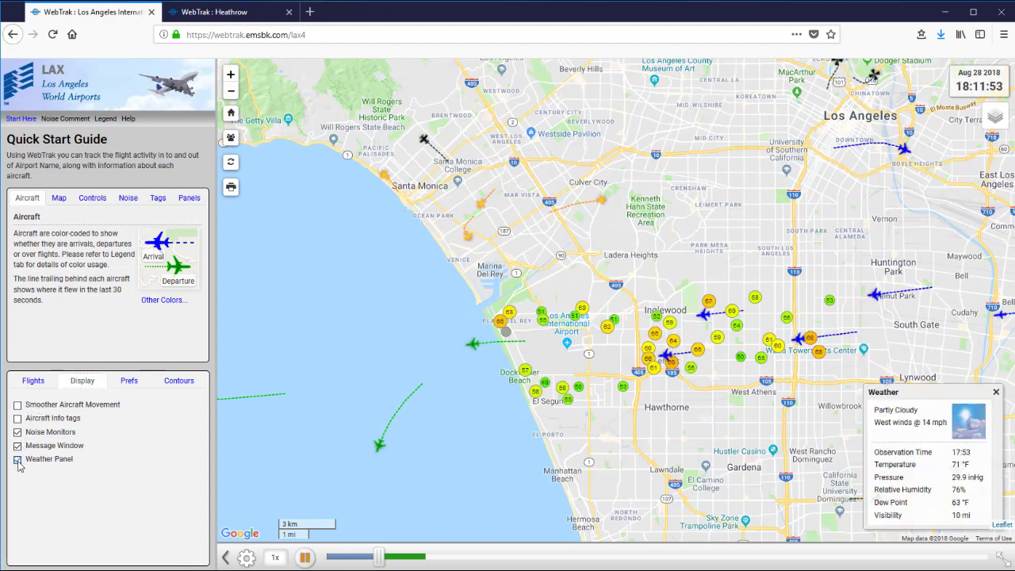
pyautogui.click(129, 382)
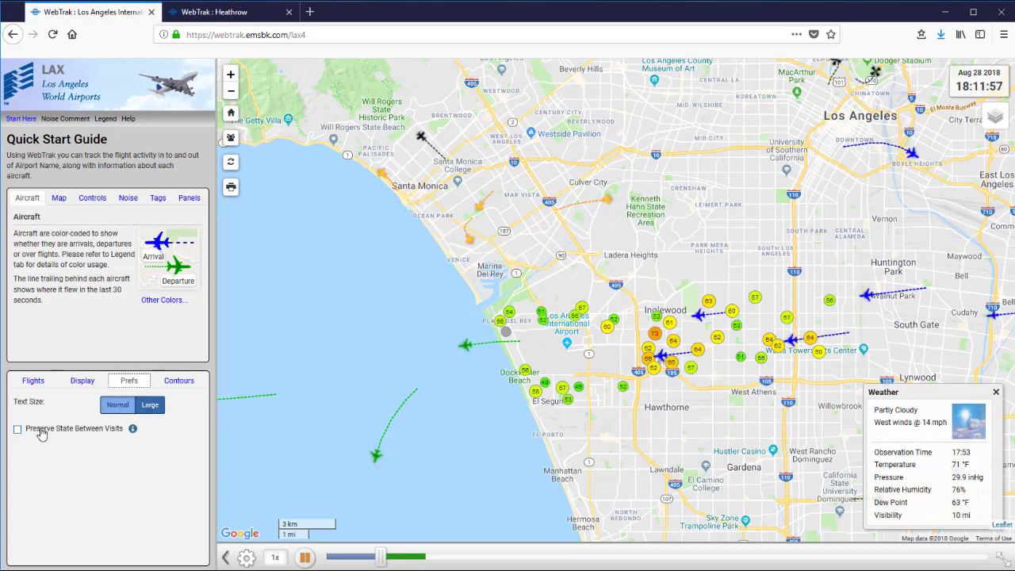
# Display the 2020 NEM 65dB Contour around Los Angeles International Airport, remove it from the map and return to the flight settings.
pyautogui.click(183, 382)
pyautogui.click(65, 505)
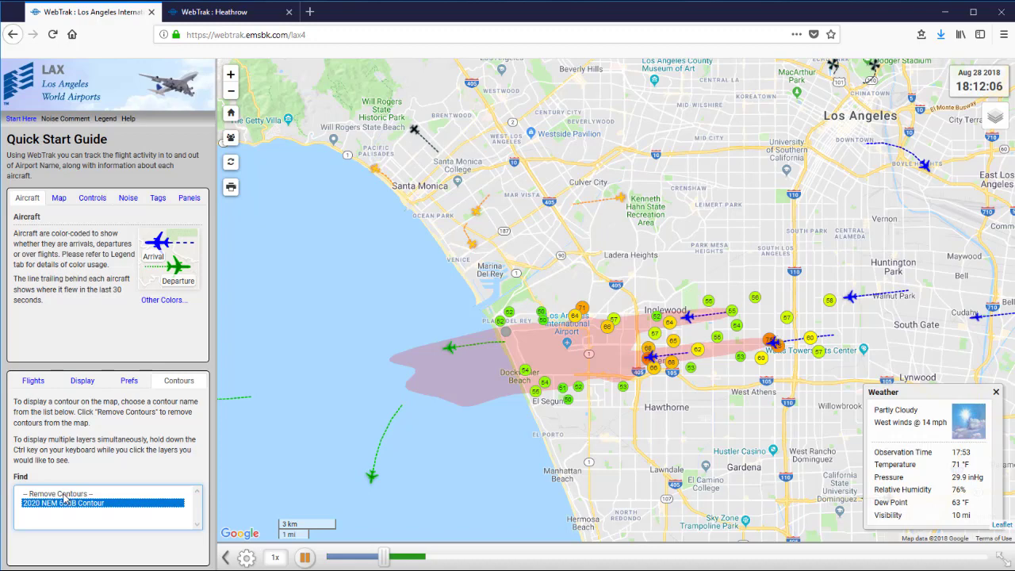
pyautogui.click(62, 495)
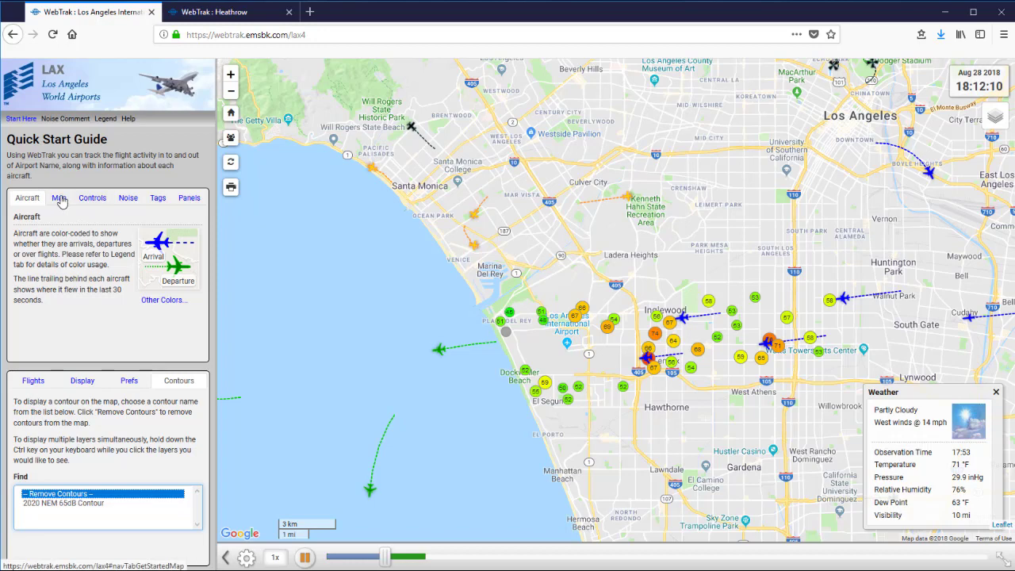
pyautogui.click(34, 382)
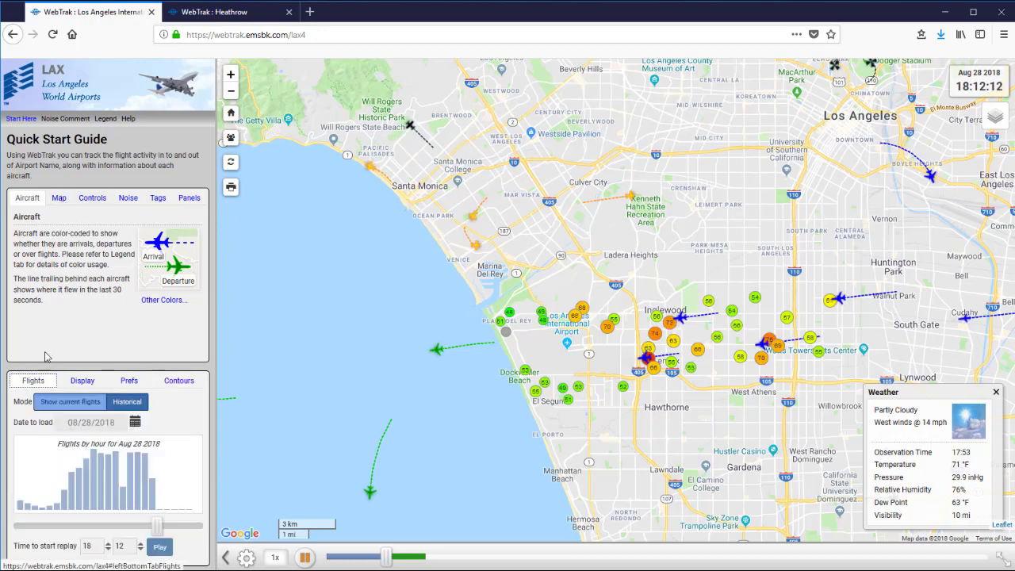
# Switch to the Heathrow map and display all flight corridors across the wider London area.
pyautogui.click(229, 13)
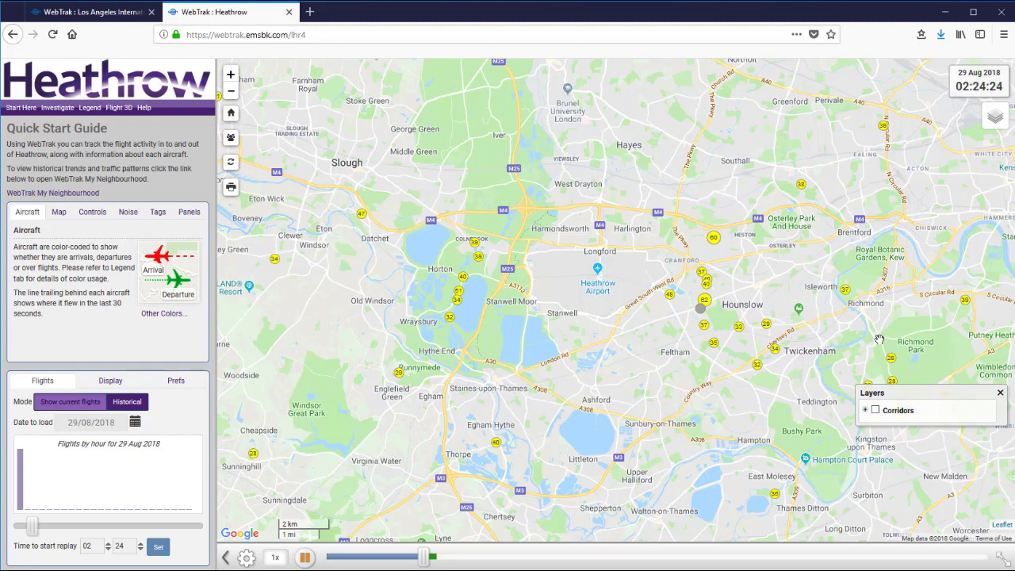
pyautogui.click(876, 411)
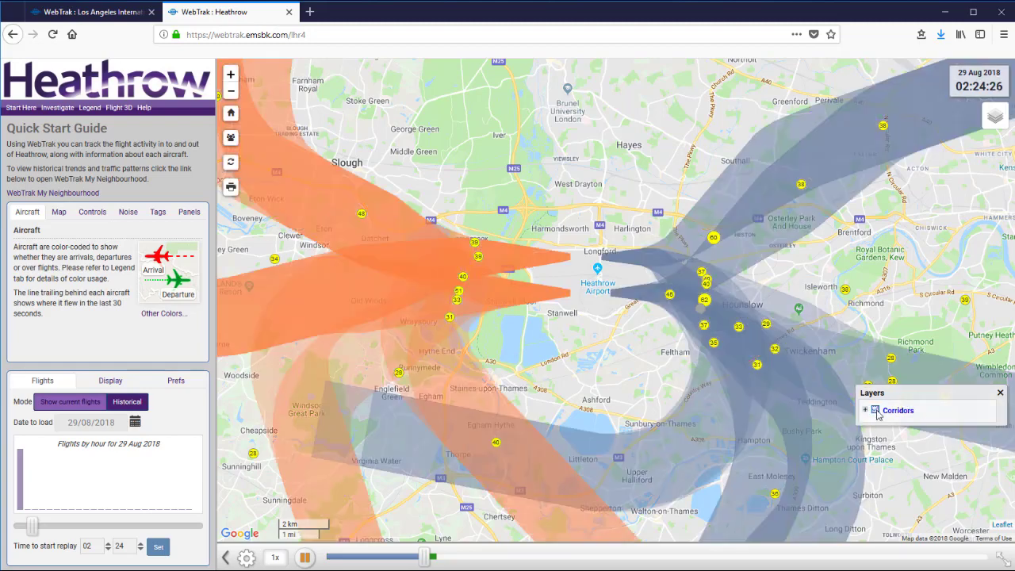
pyautogui.scroll(-1, 589, 347)
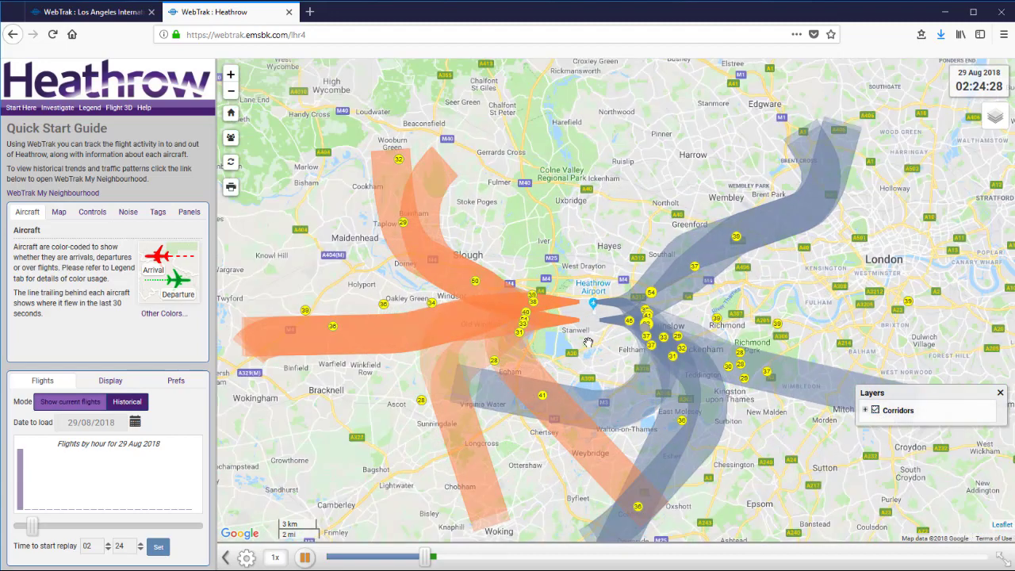
pyautogui.scroll(-1, 612, 337)
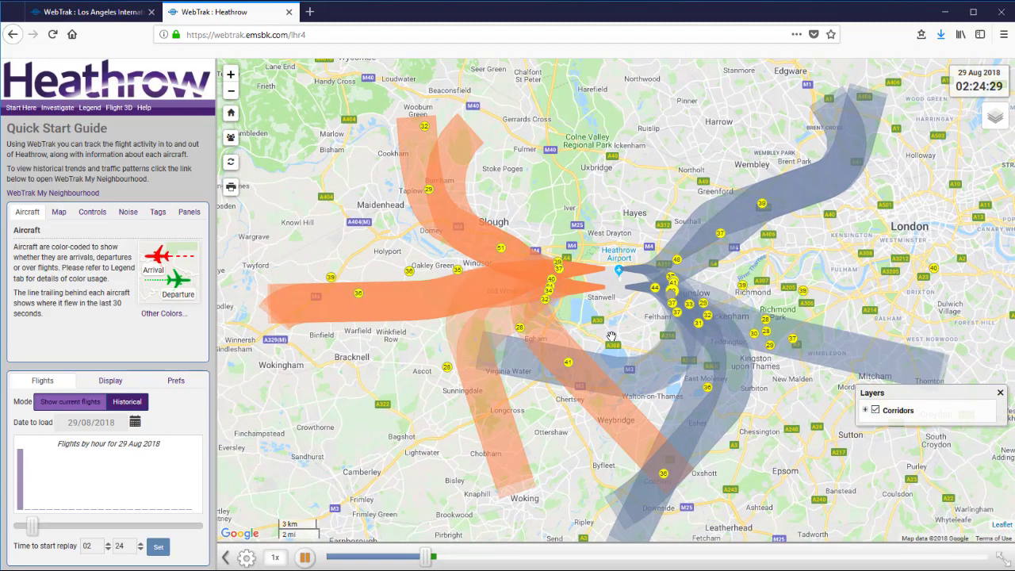
# Expand the Corridors layer, clear all its routes and show only D09LULT, D27LMID and D09LCPT.
pyautogui.click(865, 410)
pyautogui.click(876, 323)
pyautogui.click(879, 340)
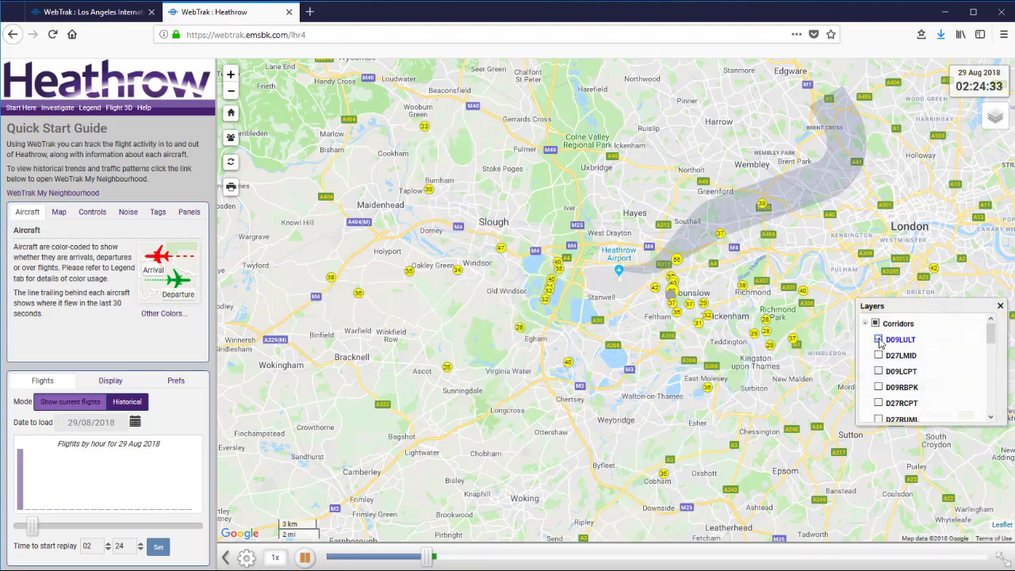
pyautogui.click(879, 356)
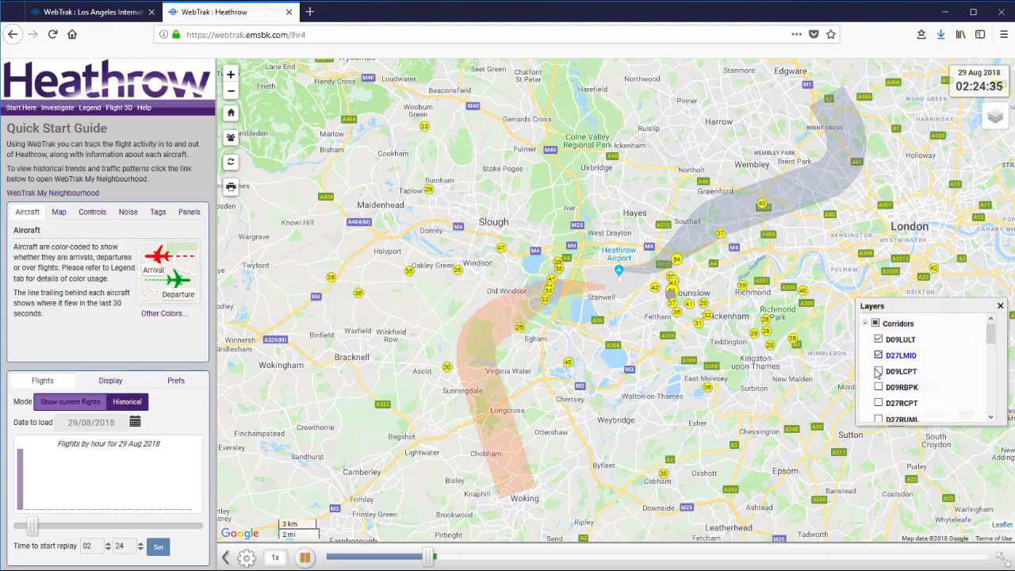
pyautogui.click(879, 371)
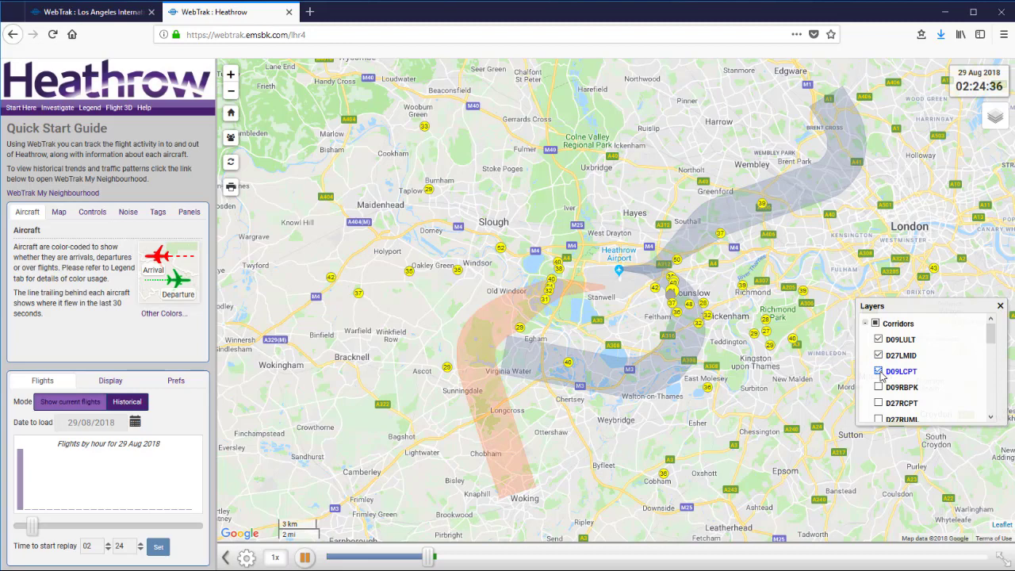
# Turn all corridors on and off again, and close the layer selector.
pyautogui.click(875, 324)
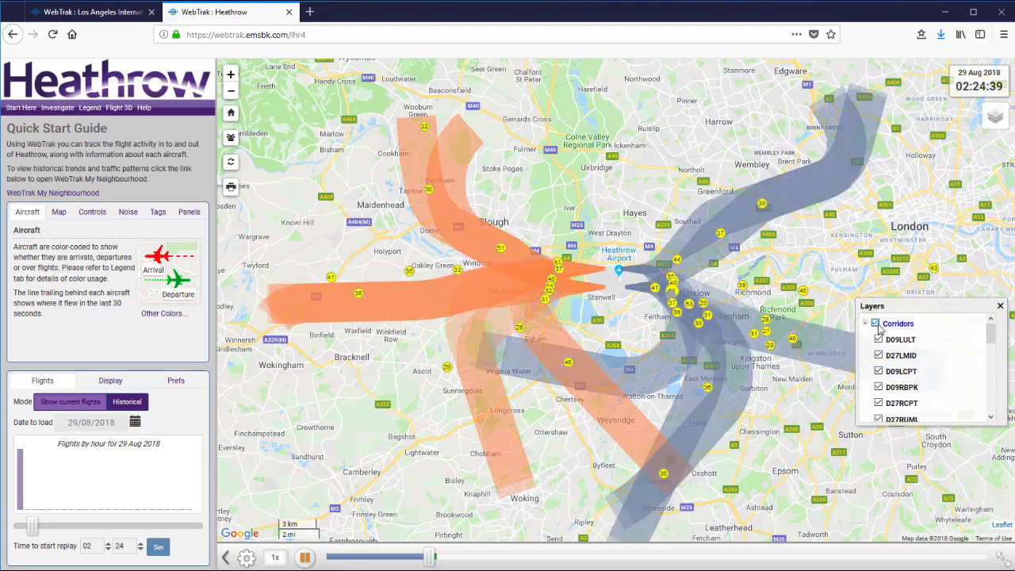
pyautogui.click(877, 324)
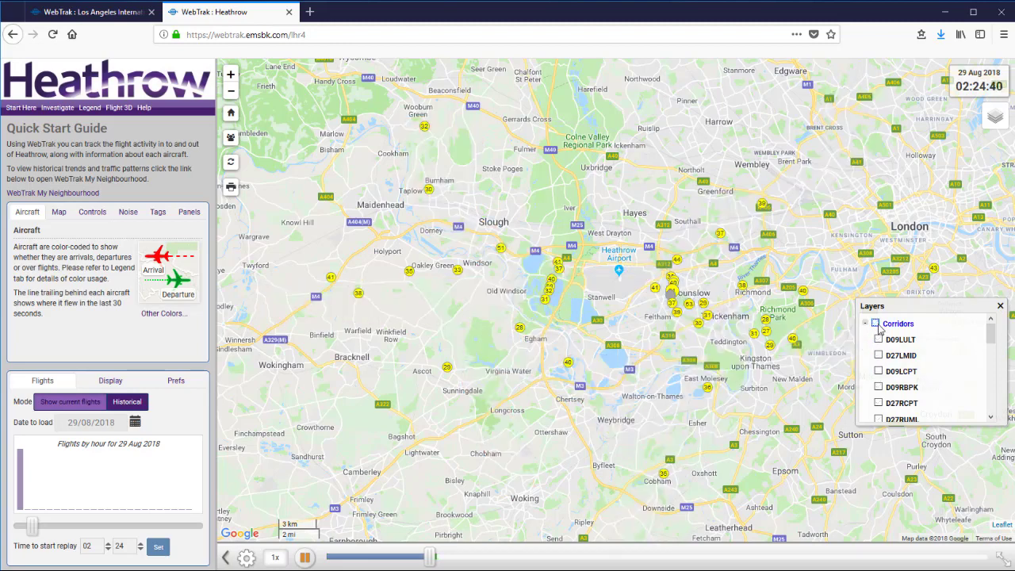
pyautogui.click(1001, 306)
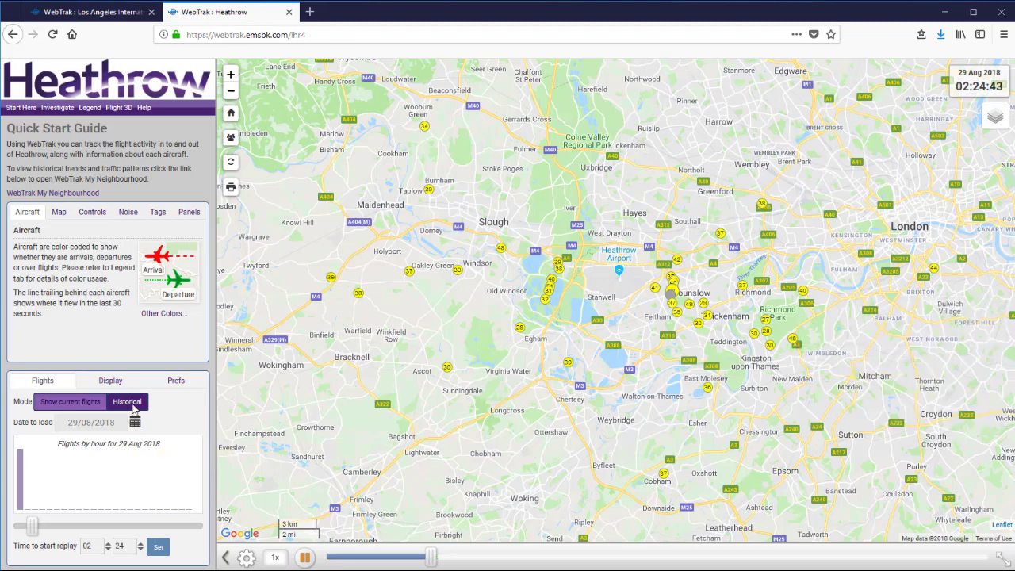
# Display the rainfall layer over the Heathrow area and hide it again.
pyautogui.click(109, 384)
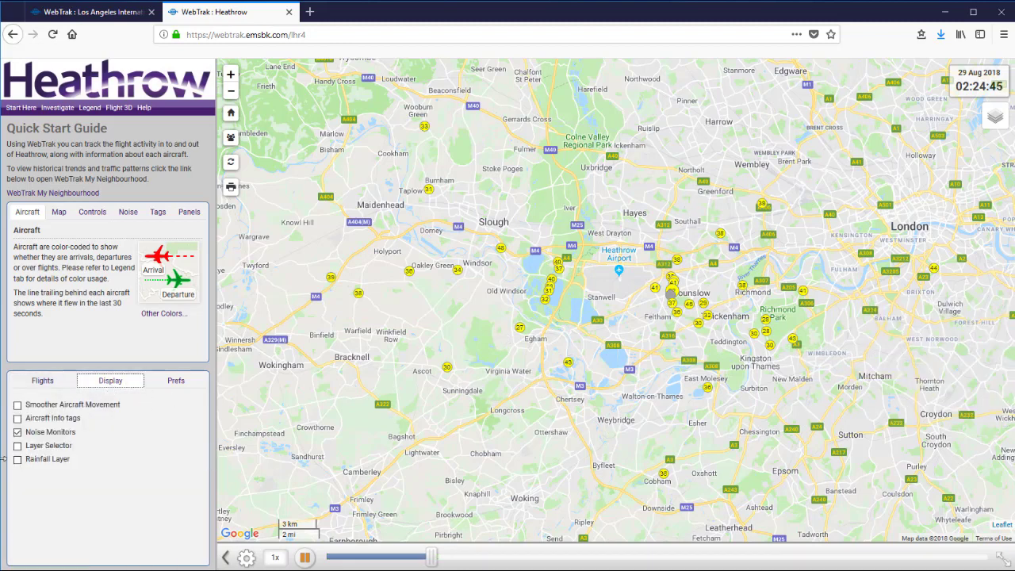
pyautogui.click(18, 460)
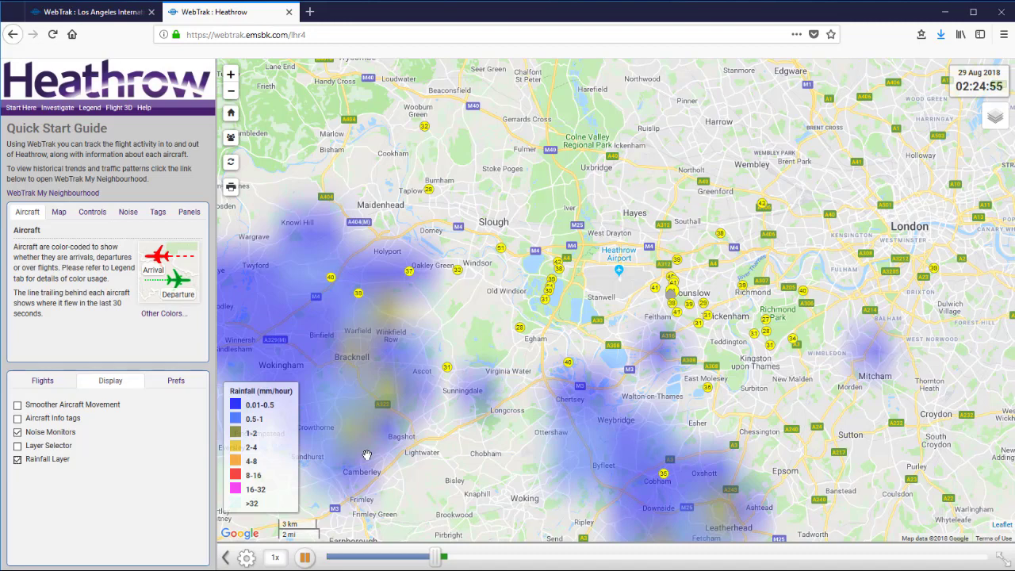
pyautogui.click(18, 464)
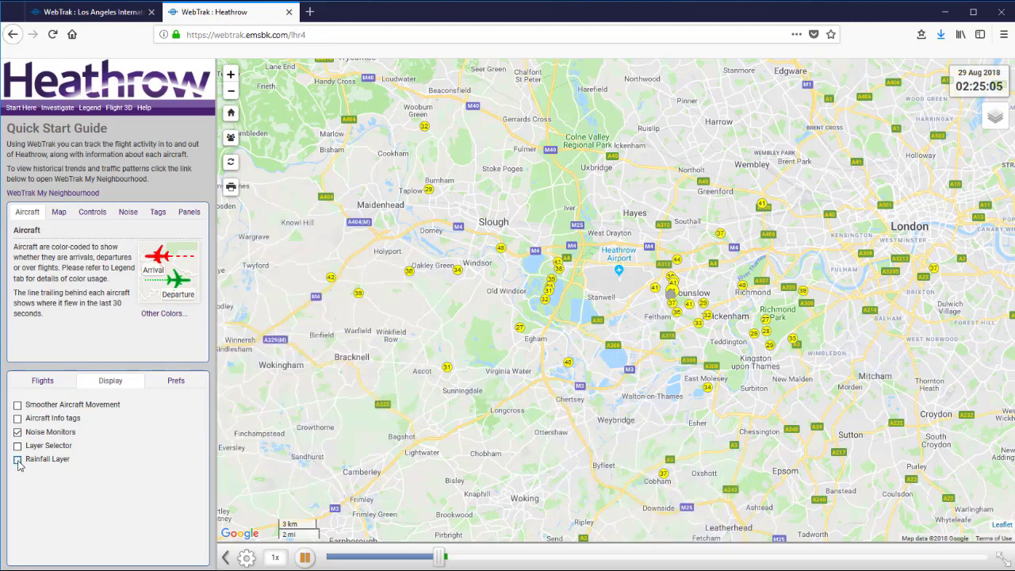
# Switch the Heathrow flights to Historical mode and load the date 28/08/2018.
pyautogui.click(42, 382)
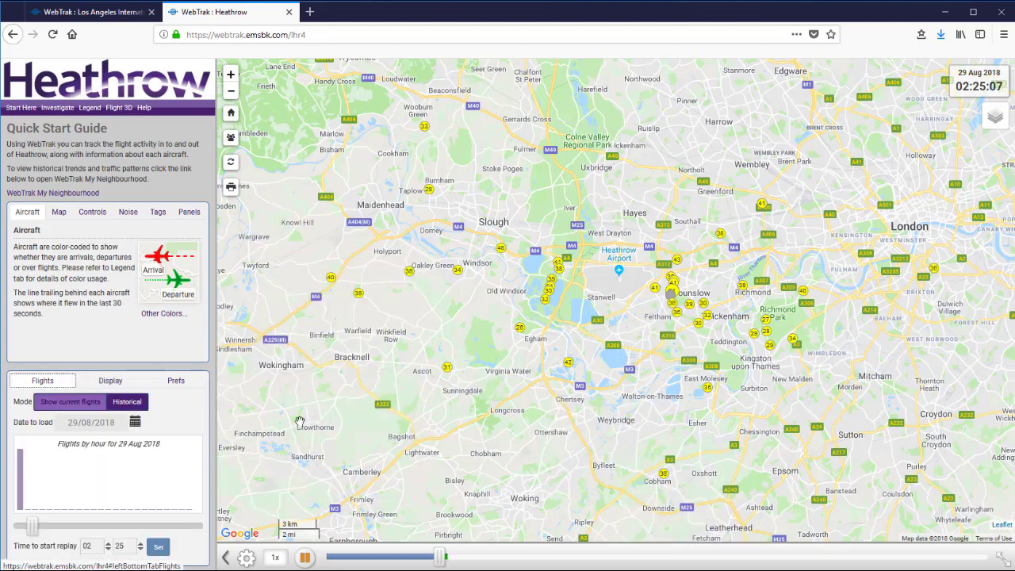
pyautogui.scroll(-1, 575, 401)
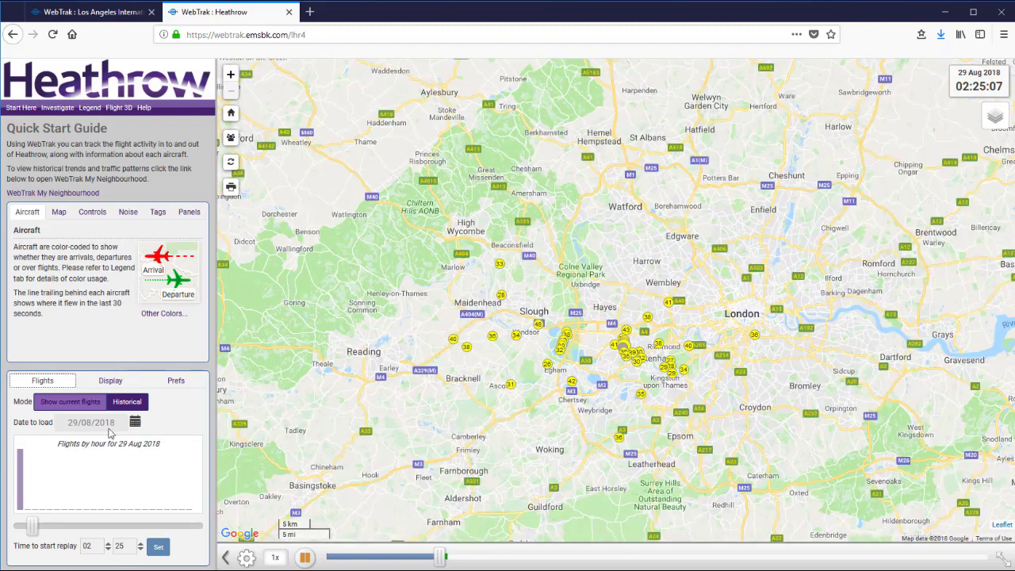
pyautogui.click(127, 403)
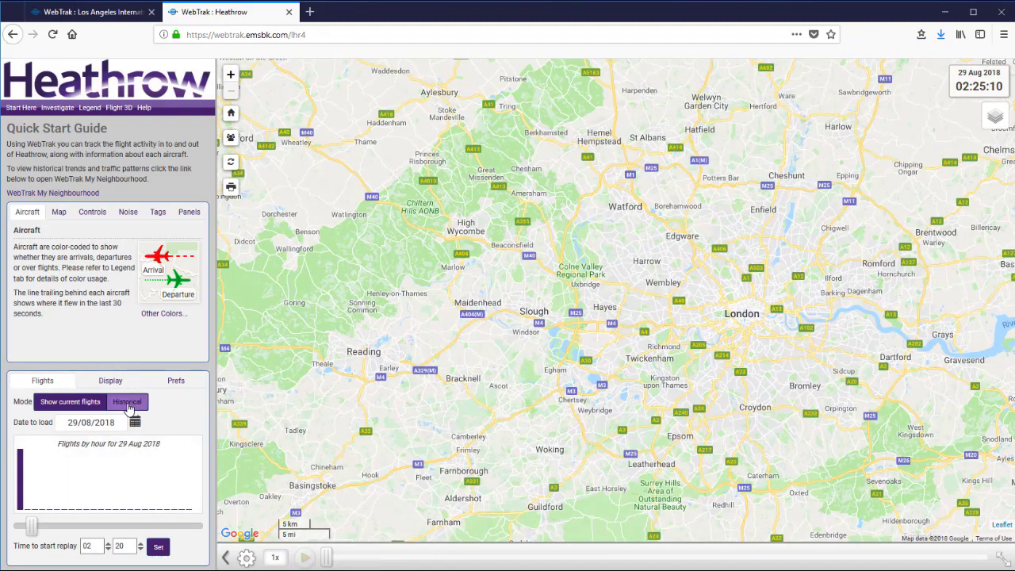
pyautogui.click(135, 424)
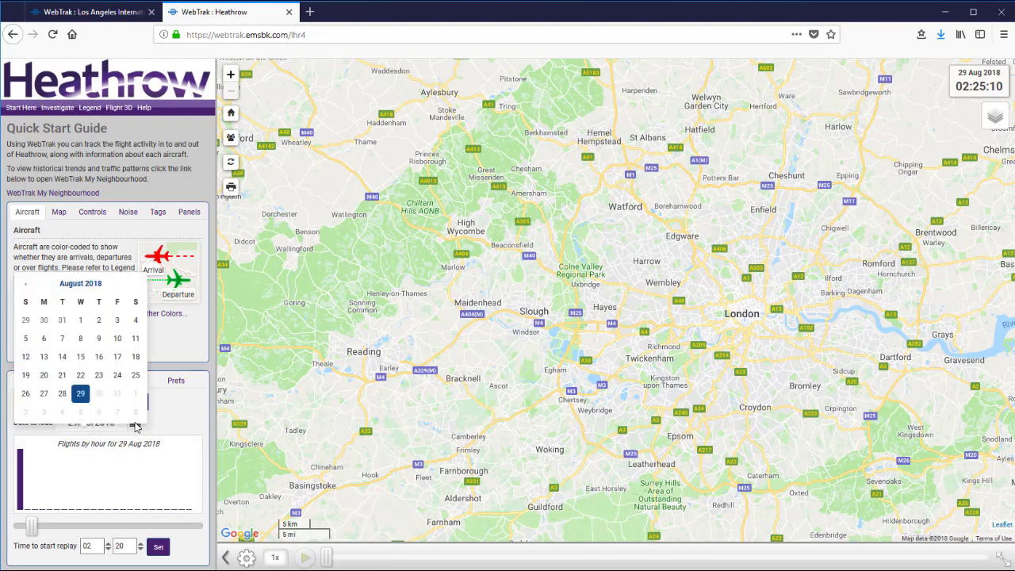
pyautogui.click(61, 395)
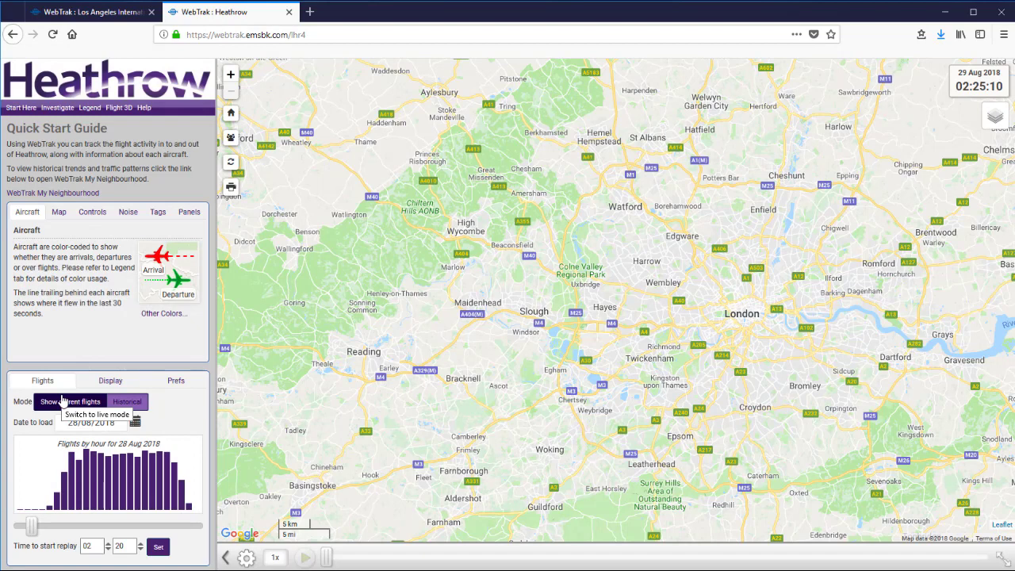
# Pick hour 9 from the hourly flight chart and start the historical replay at 09:00.
pyautogui.moveTo(67, 496)
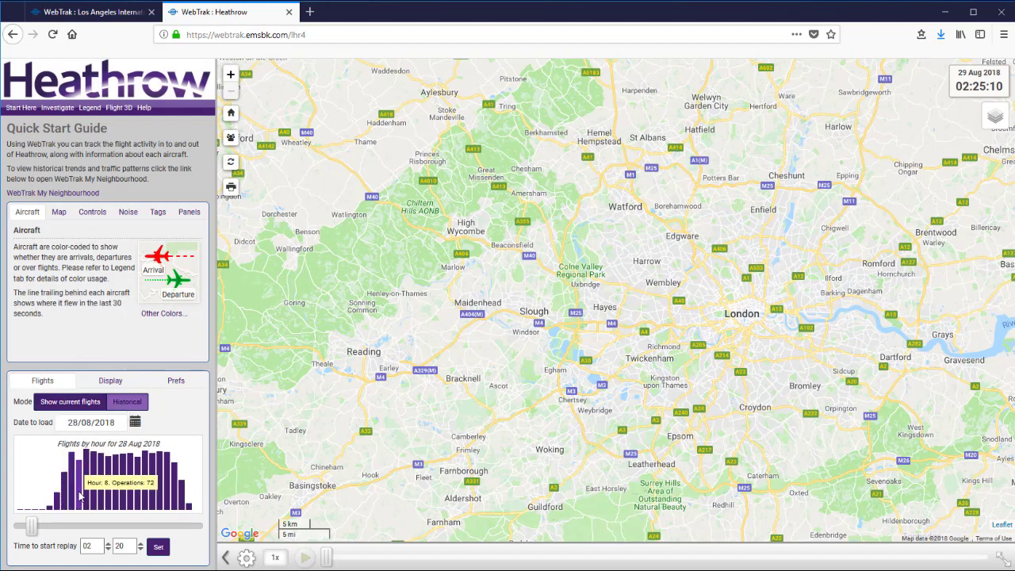
pyautogui.click(88, 496)
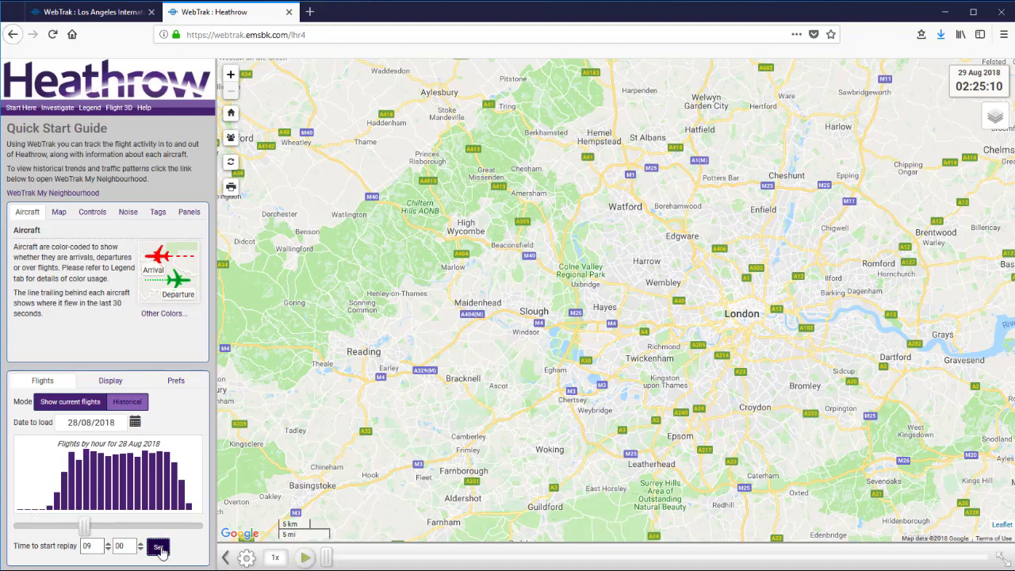
pyautogui.click(160, 549)
# View the arrivals and departures close to Heathrow and advance the replay to about 09:07.
pyautogui.moveTo(663, 355)
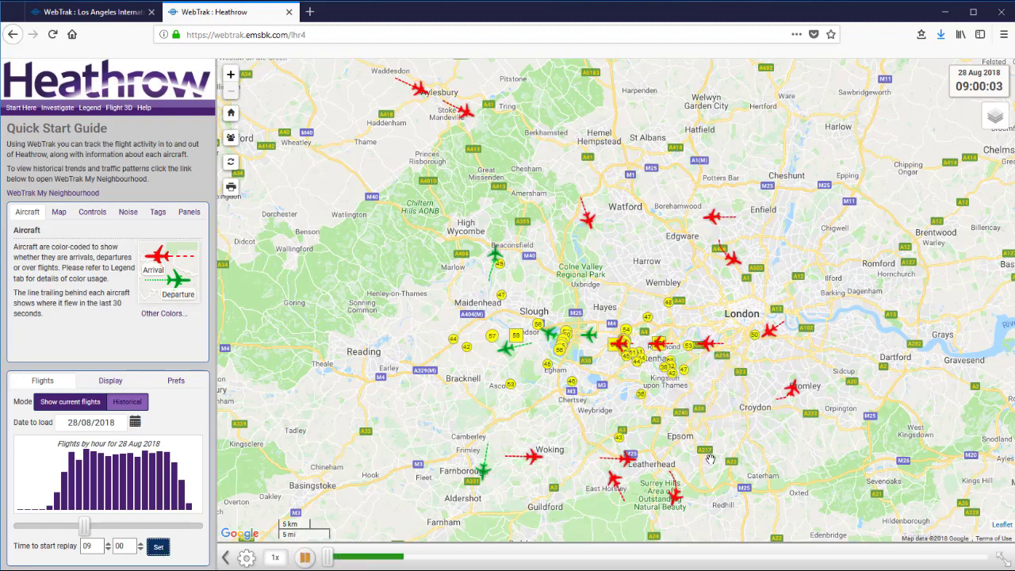
pyautogui.scroll(1, 561, 420)
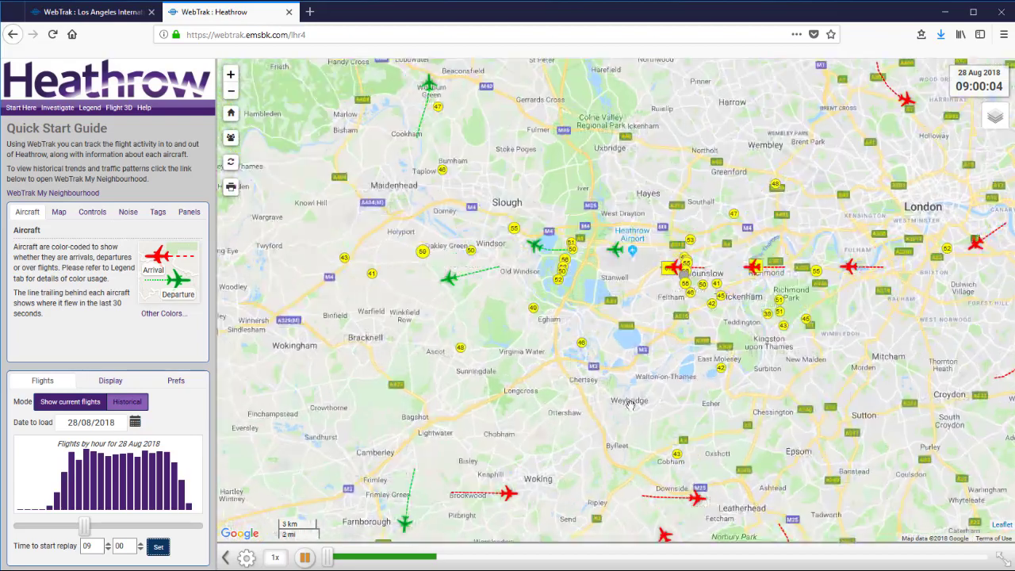
pyautogui.moveTo(627, 314); pyautogui.dragTo(647, 382)
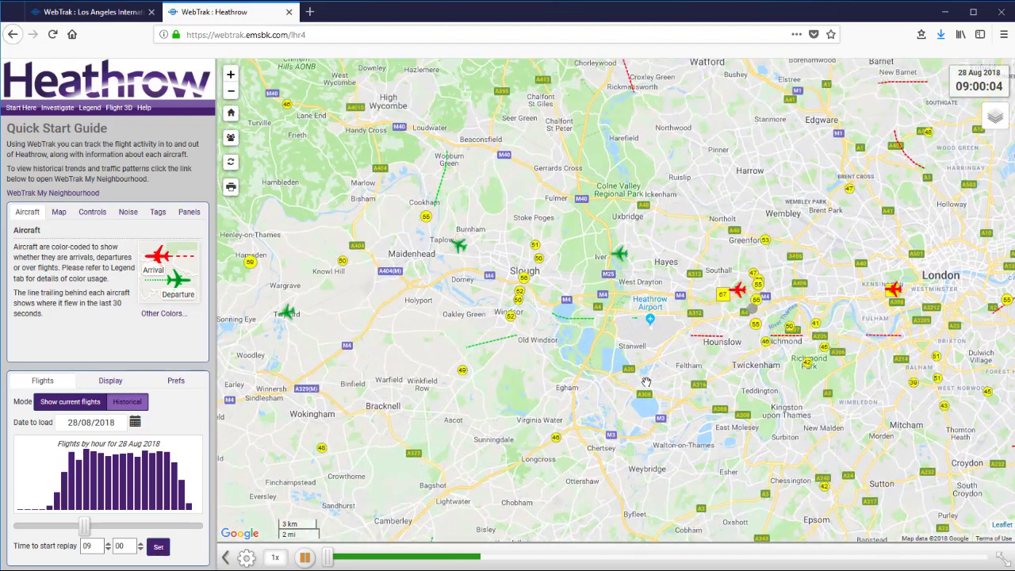
pyautogui.scroll(1, 646, 383)
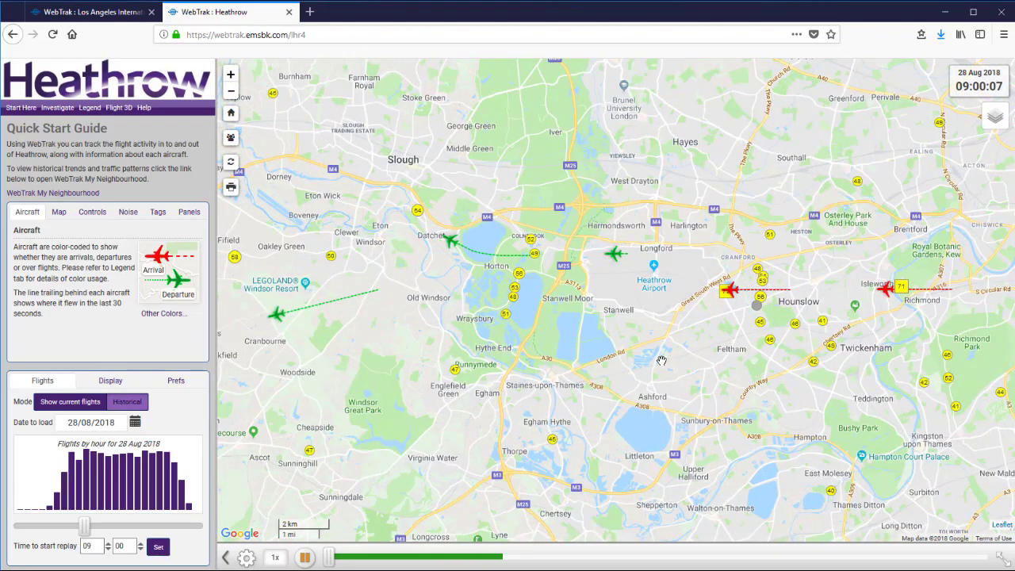
pyautogui.moveTo(902, 291)
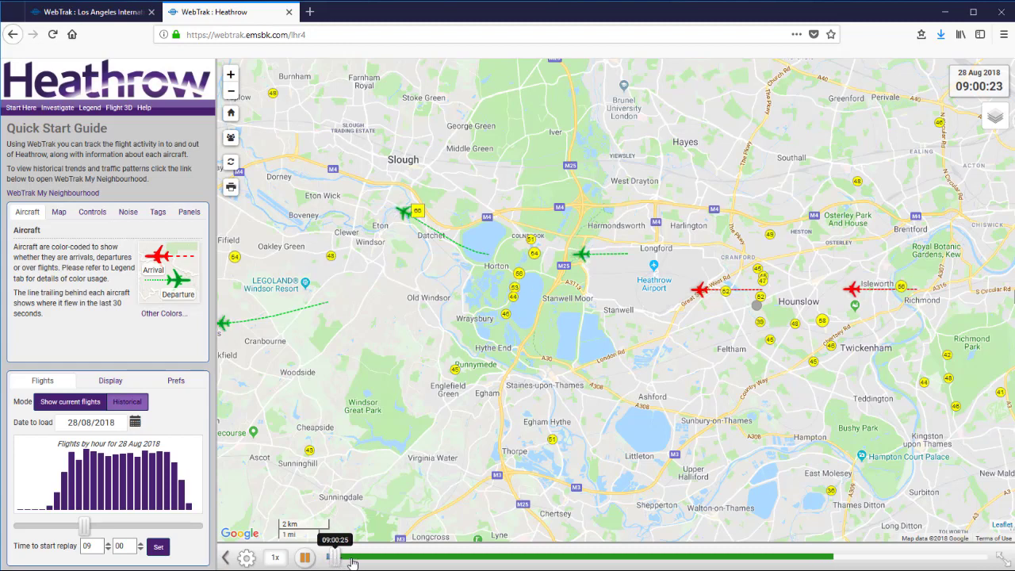
pyautogui.moveTo(353, 561); pyautogui.dragTo(494, 559)
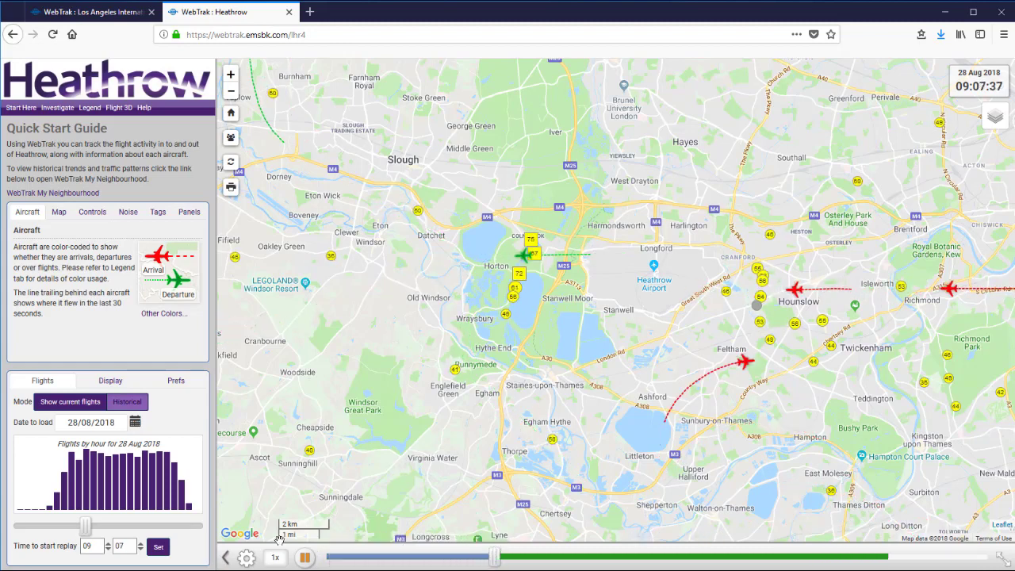
# Set the home location by locating it on the map between Hounslow and Isleworth.
pyautogui.click(230, 117)
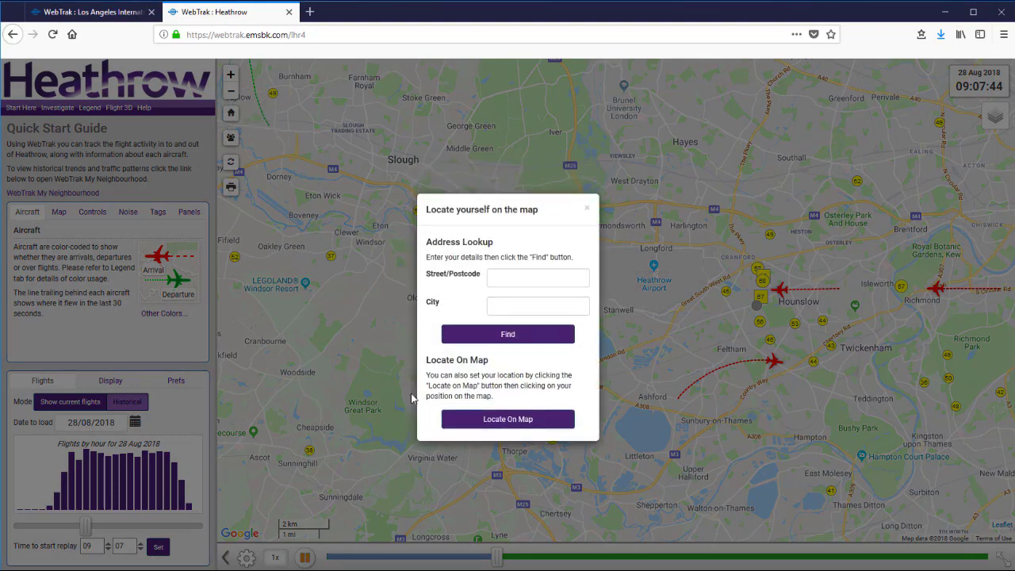
pyautogui.click(500, 419)
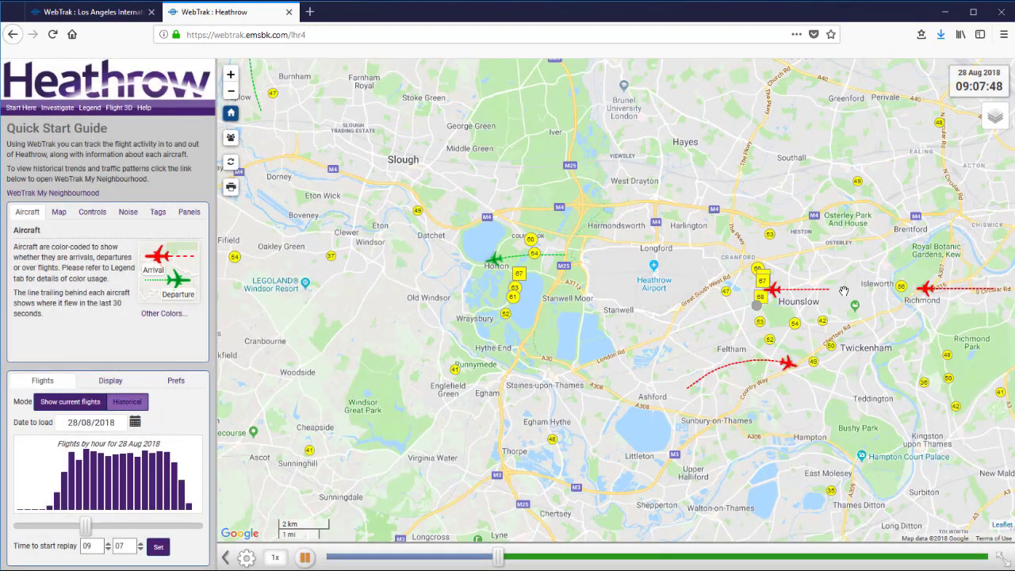
pyautogui.click(849, 298)
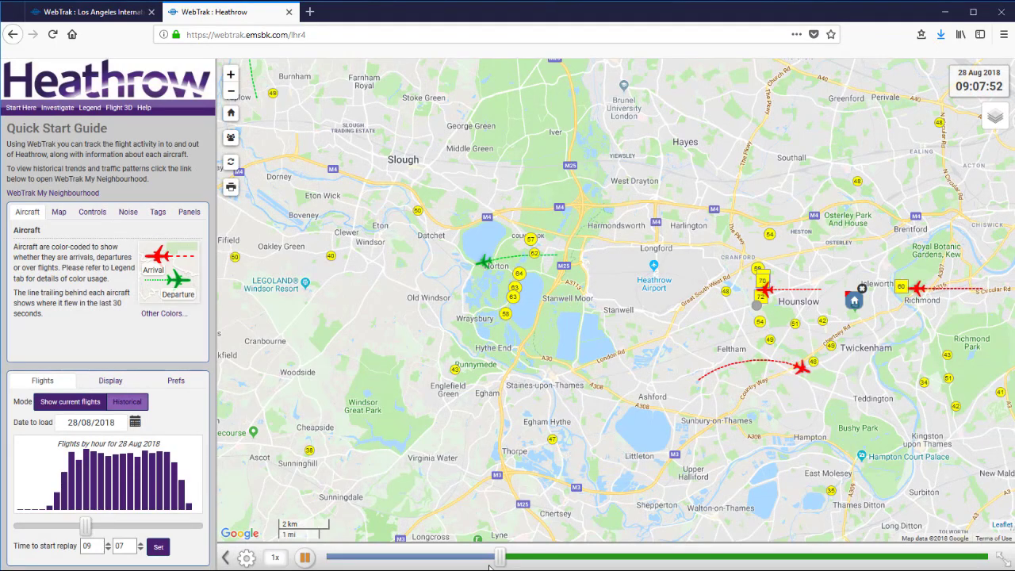
# Advance the replay to about 09:08:25, pause it and open the flight details of the arrival passing the home marker.
pyautogui.moveTo(500, 560); pyautogui.dragTo(514, 561)
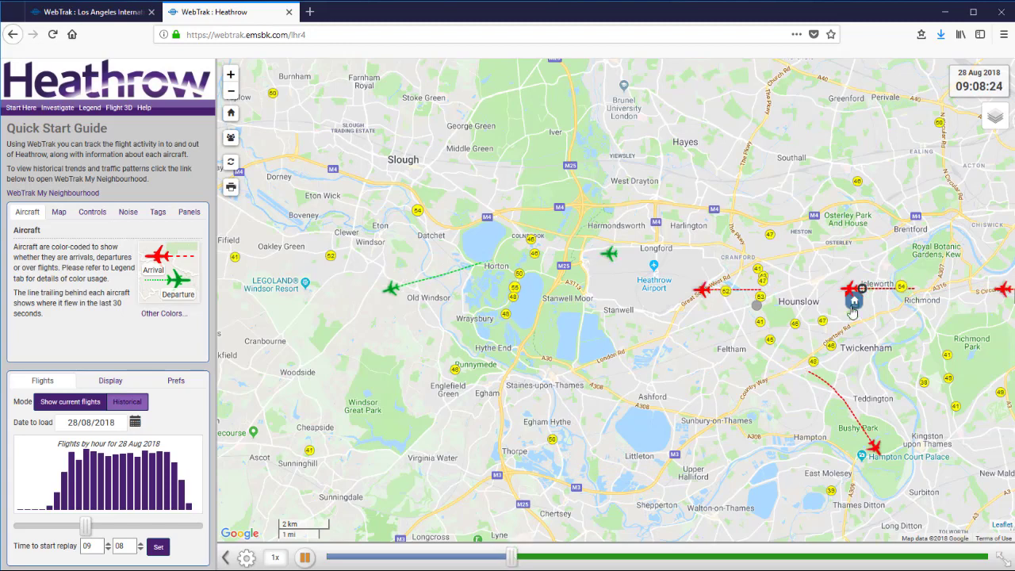
pyautogui.click(306, 559)
pyautogui.click(849, 291)
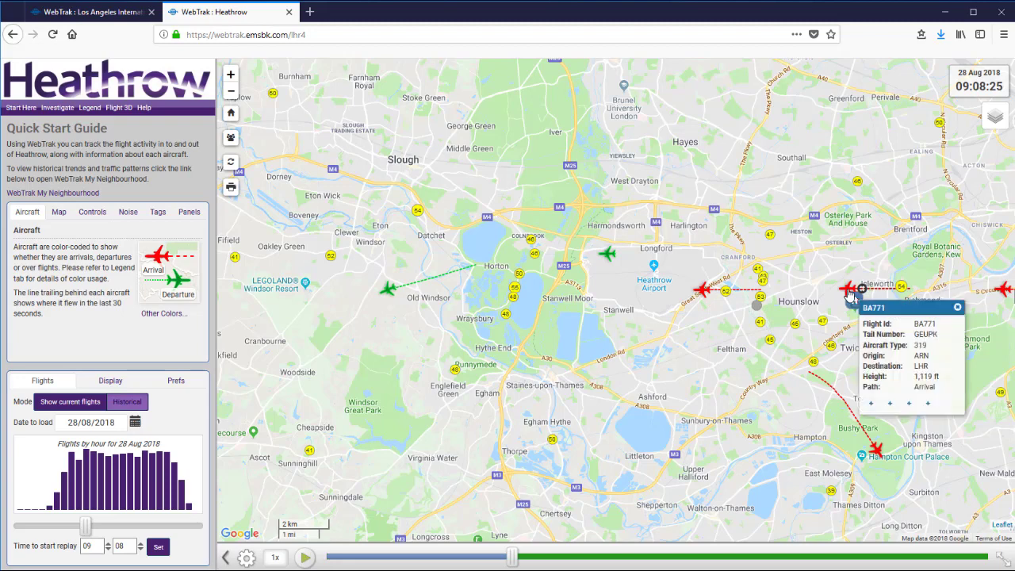
# Move the BA771 details clear of the home marker, view the flight's Point of Closest Approach and close that diagram.
pyautogui.moveTo(855, 300); pyautogui.dragTo(608, 129)
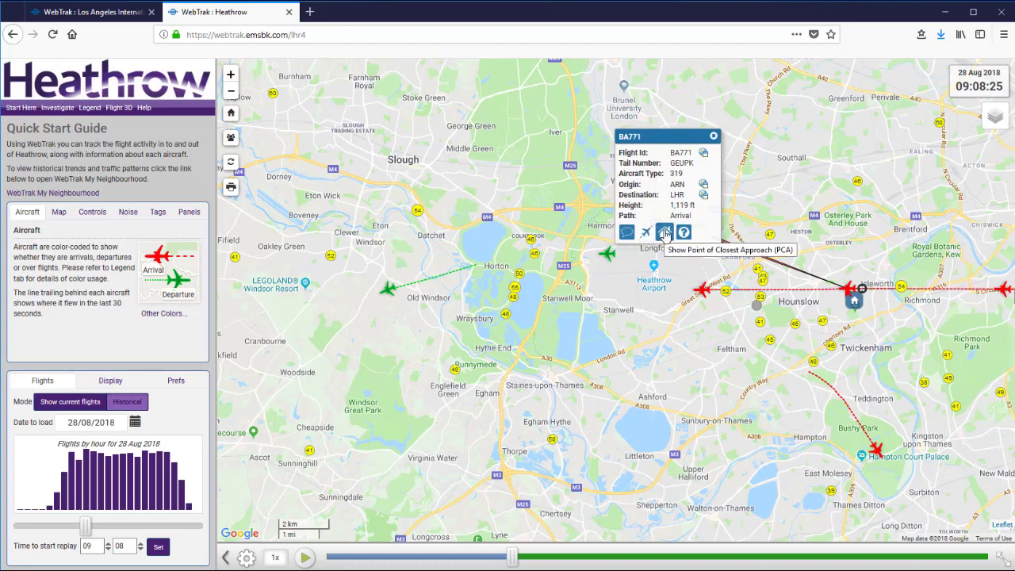
pyautogui.click(664, 233)
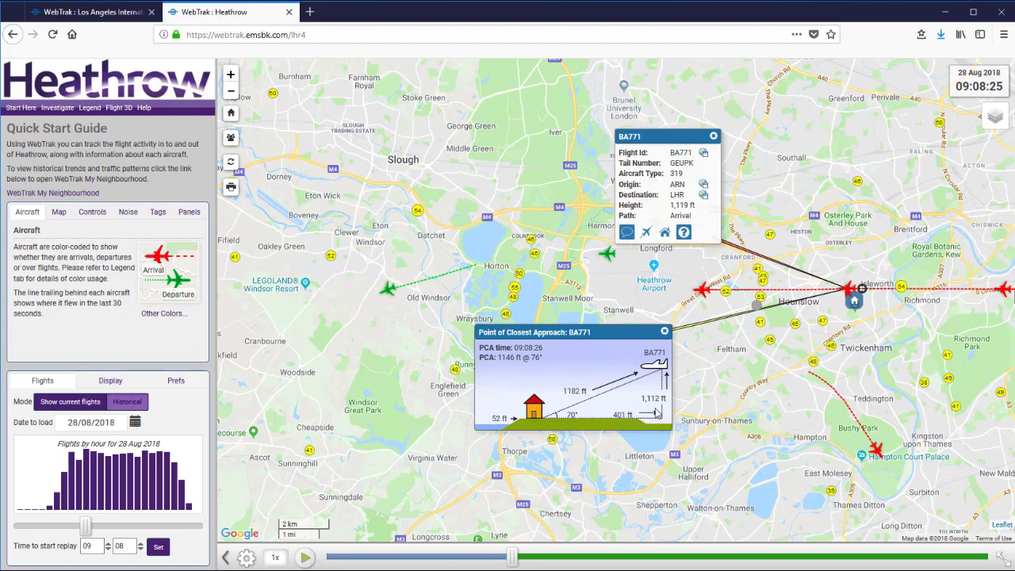
pyautogui.click(664, 332)
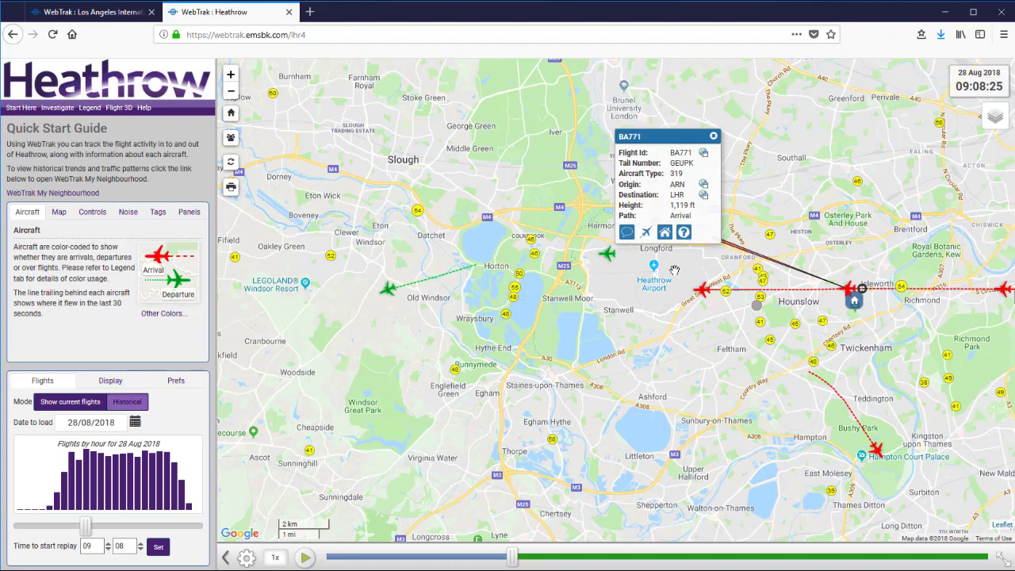
# Report flight BA771 in the noise complaint form, choosing salutation Mr and disturbance type Too Loud.
pyautogui.click(627, 234)
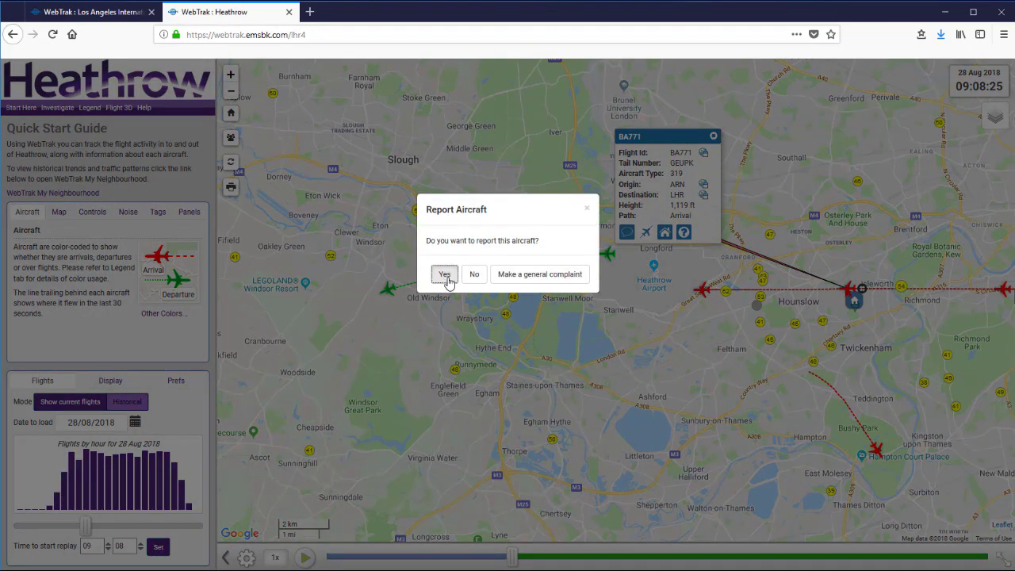
pyautogui.click(446, 274)
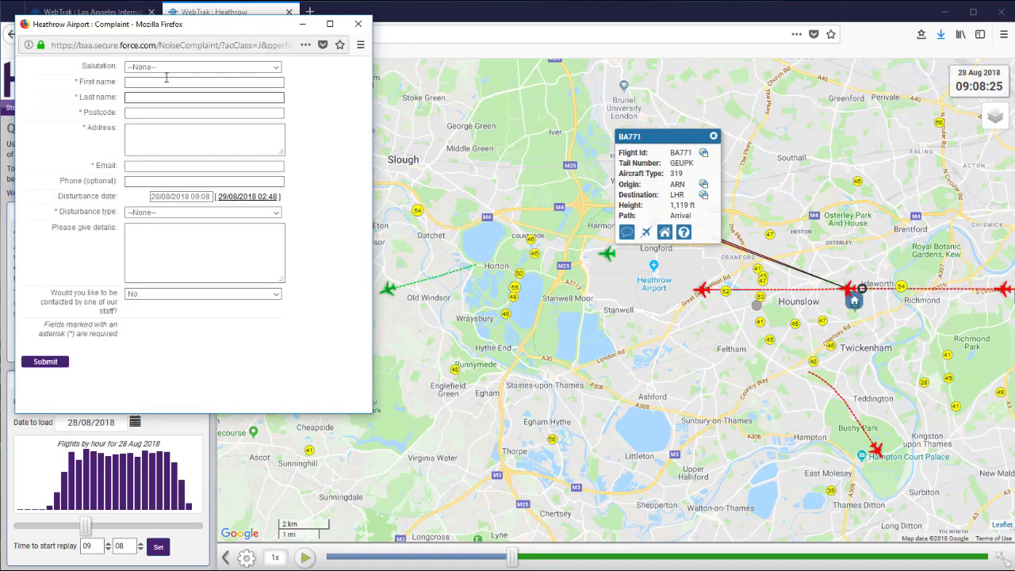
pyautogui.click(277, 69)
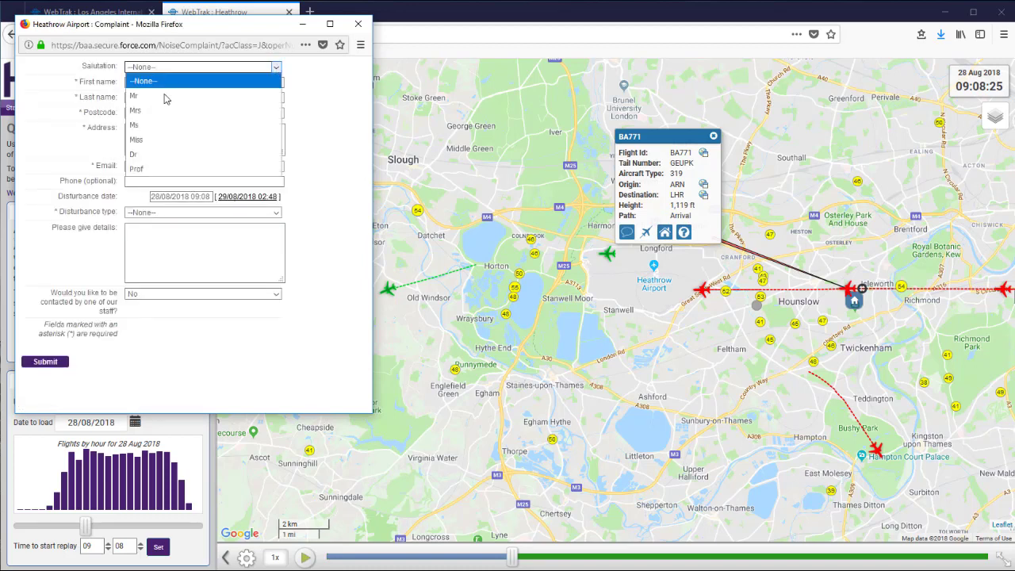
pyautogui.click(164, 97)
pyautogui.click(150, 80)
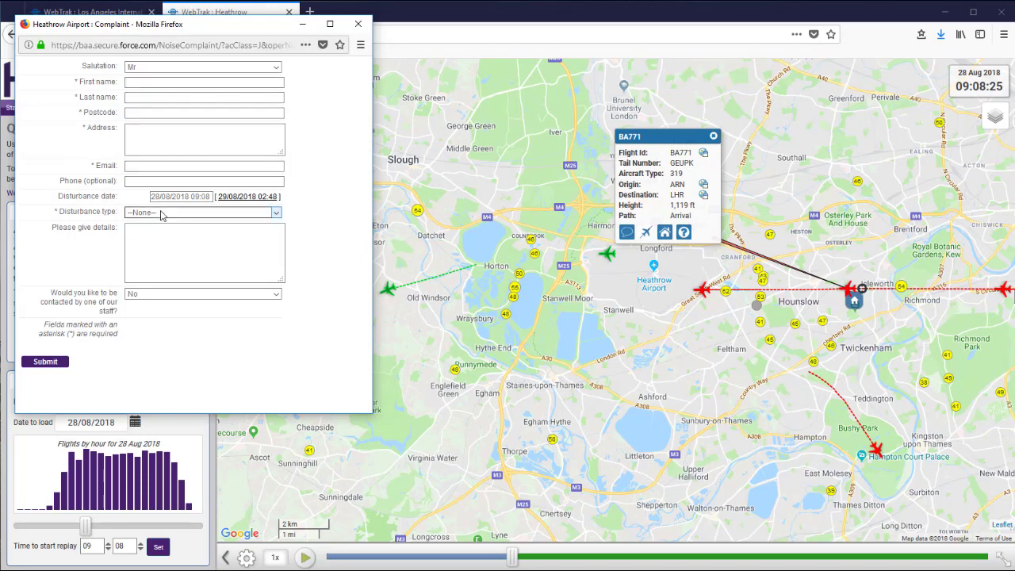
pyautogui.click(243, 213)
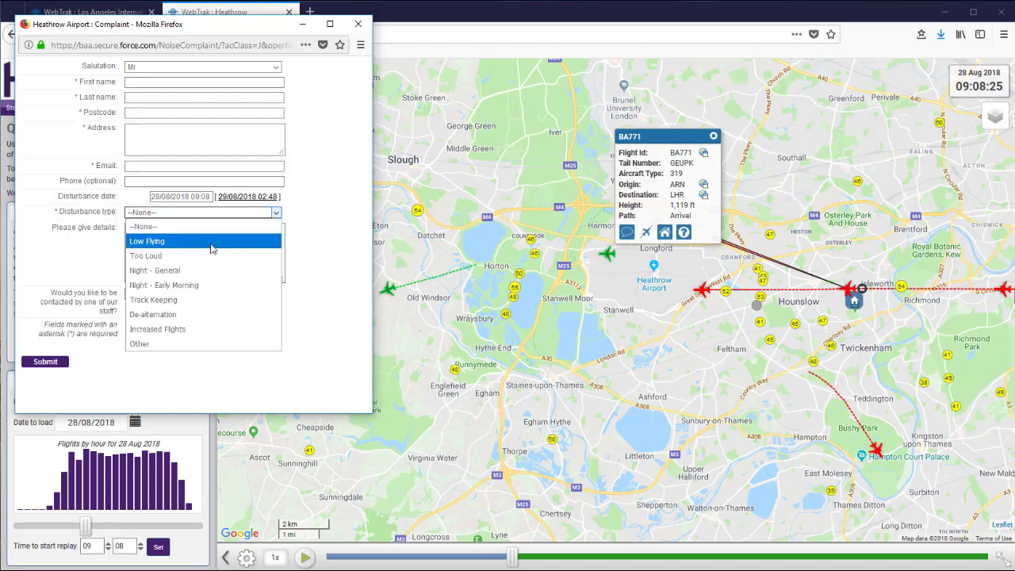
pyautogui.click(202, 257)
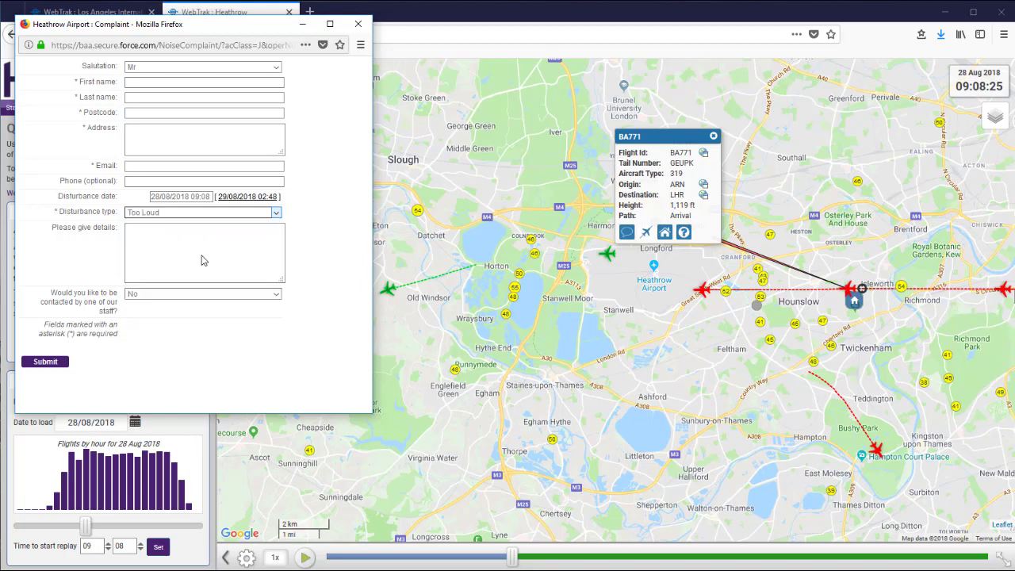
pyautogui.click(201, 260)
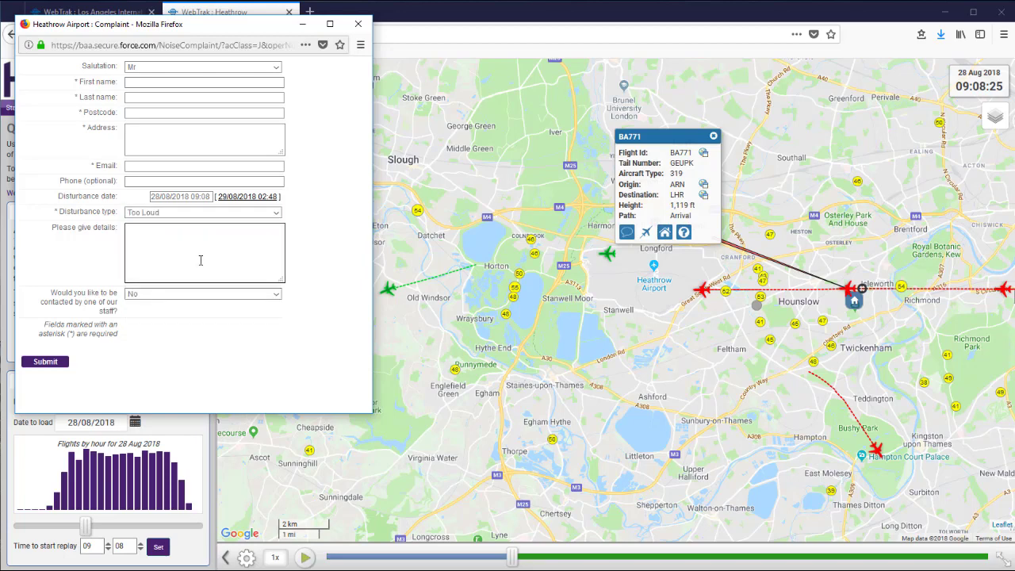
# Check the staff-contact choices, then close the complaint form unsubmitted along with the BA771 flight details.
pyautogui.click(277, 295)
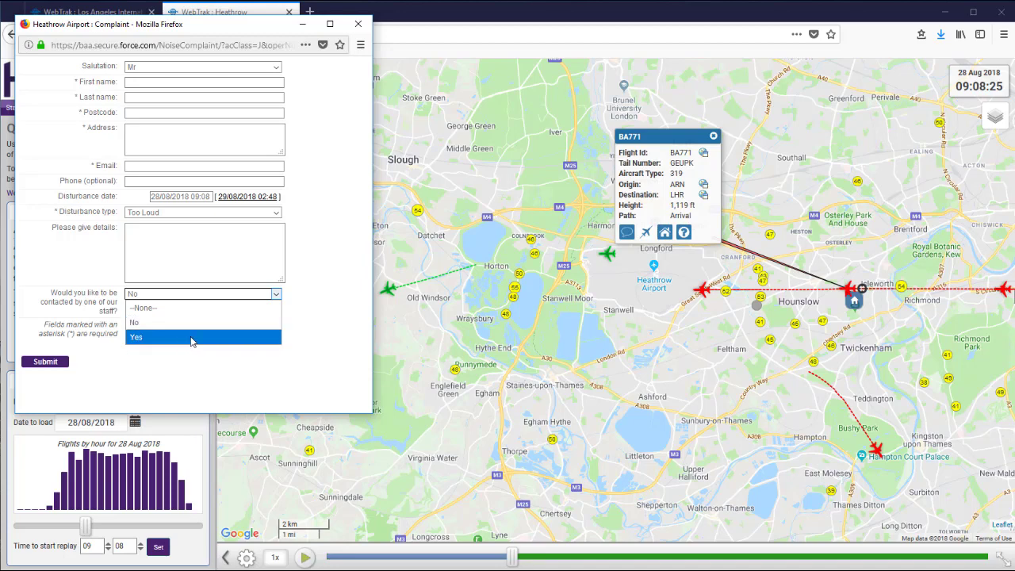
pyautogui.click(316, 280)
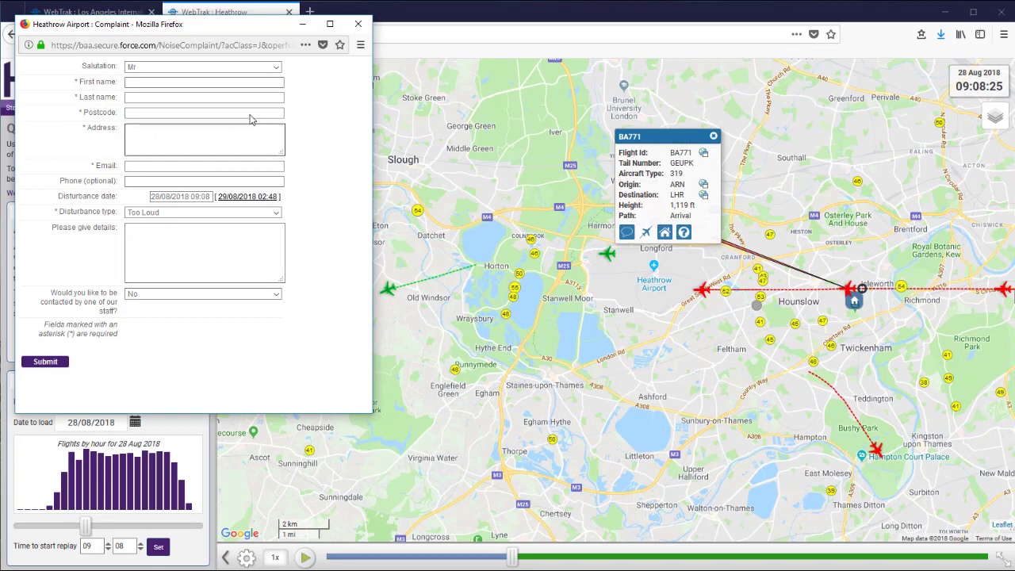
pyautogui.click(366, 27)
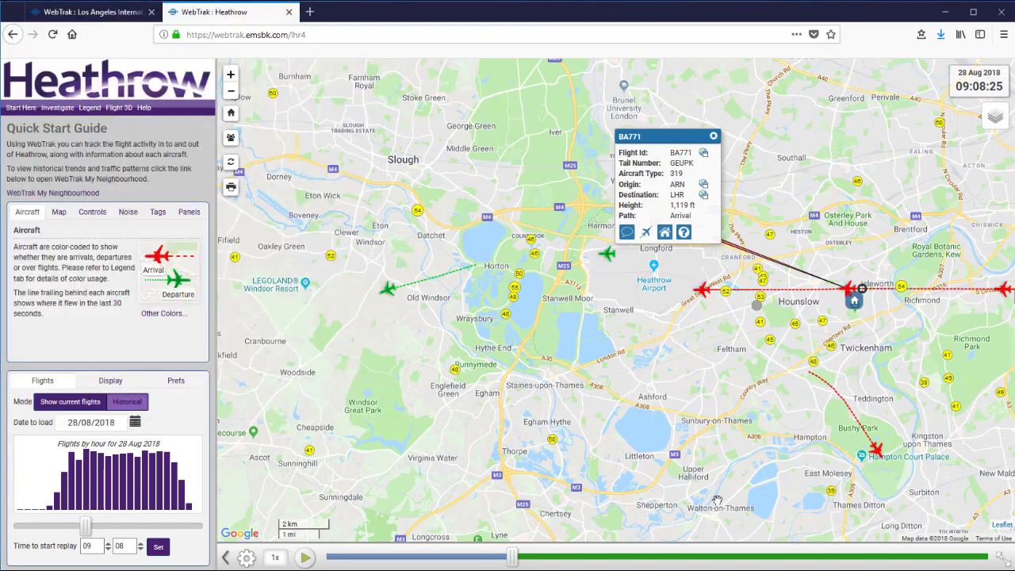
pyautogui.click(714, 137)
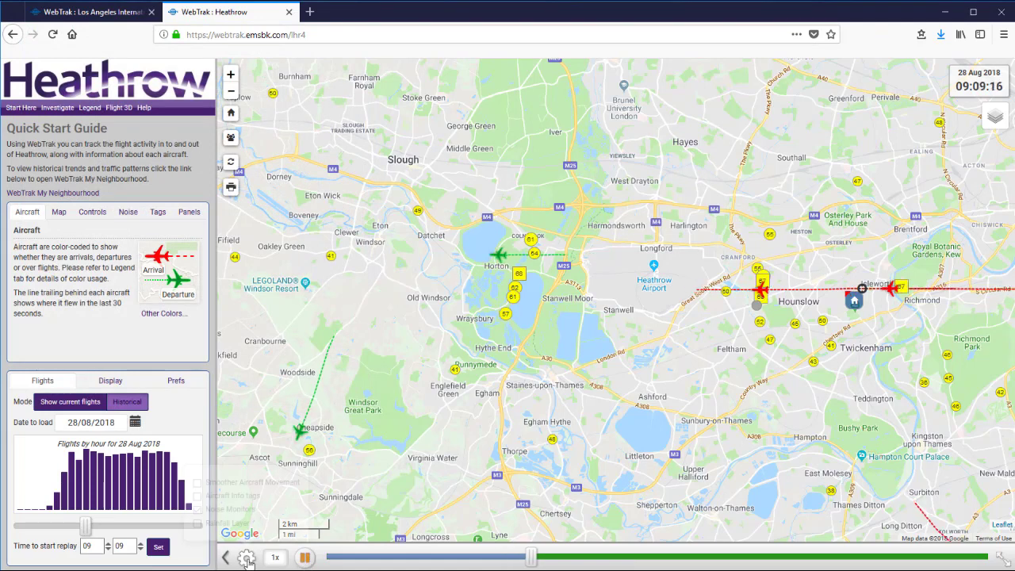
# Set the Heathrow replay speed to play 30 minutes in 2 minutes (x15).
pyautogui.click(247, 558)
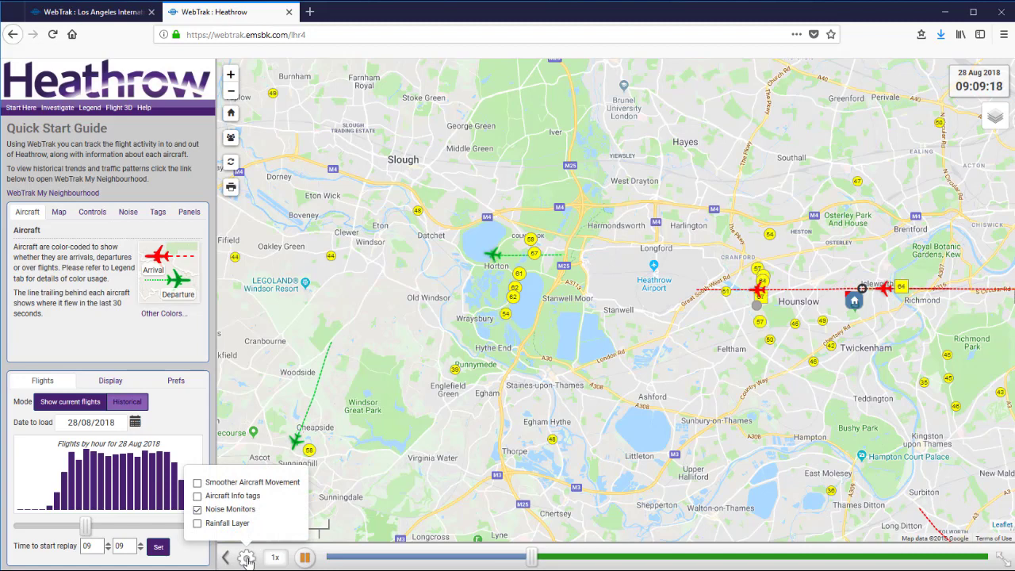
pyautogui.click(276, 560)
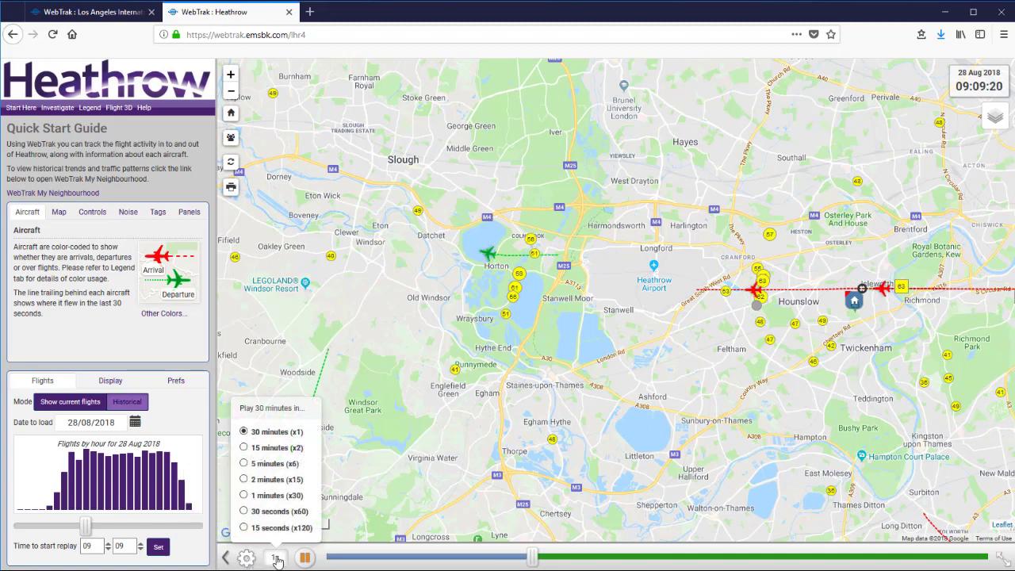
pyautogui.click(251, 480)
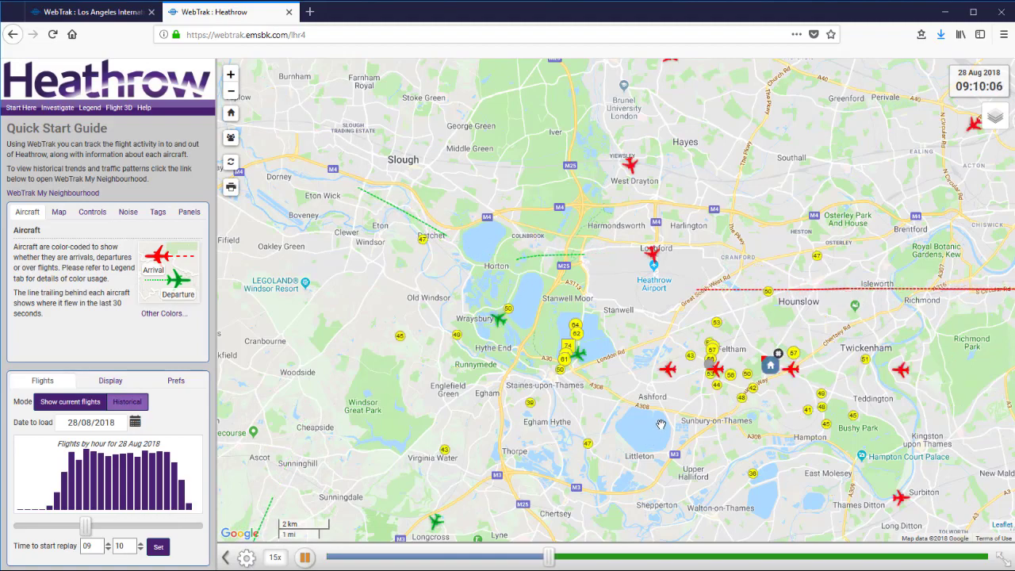
pyautogui.scroll(-1, 661, 424)
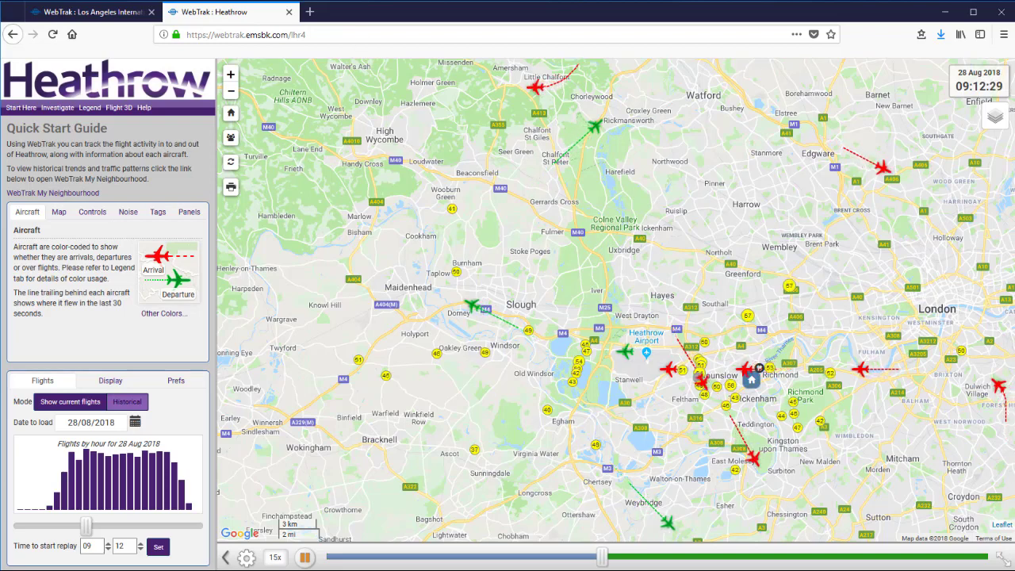
# Switch to the Los Angeles WebTrak page and start the historical replay for 08/28/2018 at 13:00 with x1 speed.
pyautogui.click(127, 13)
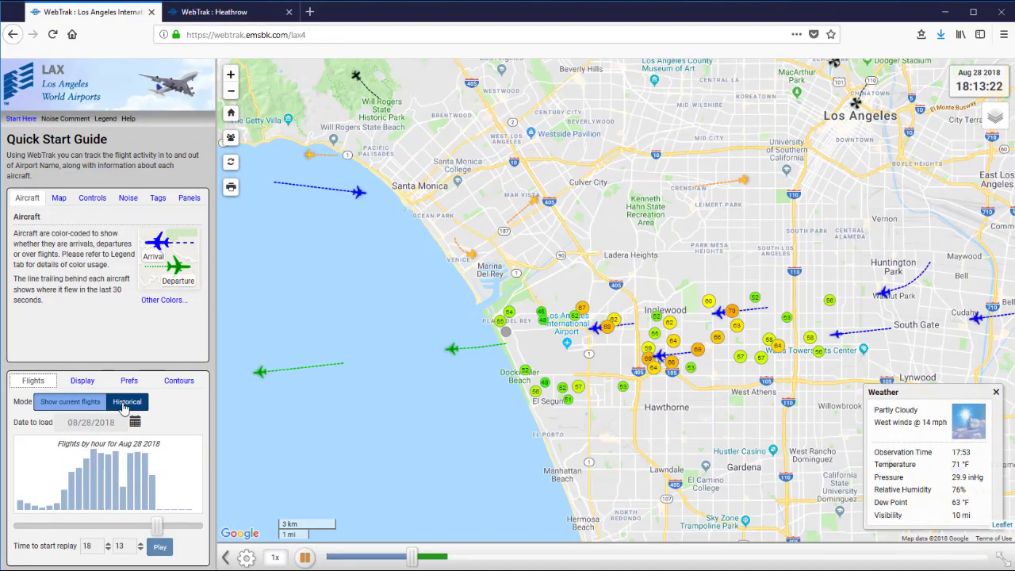
pyautogui.click(125, 403)
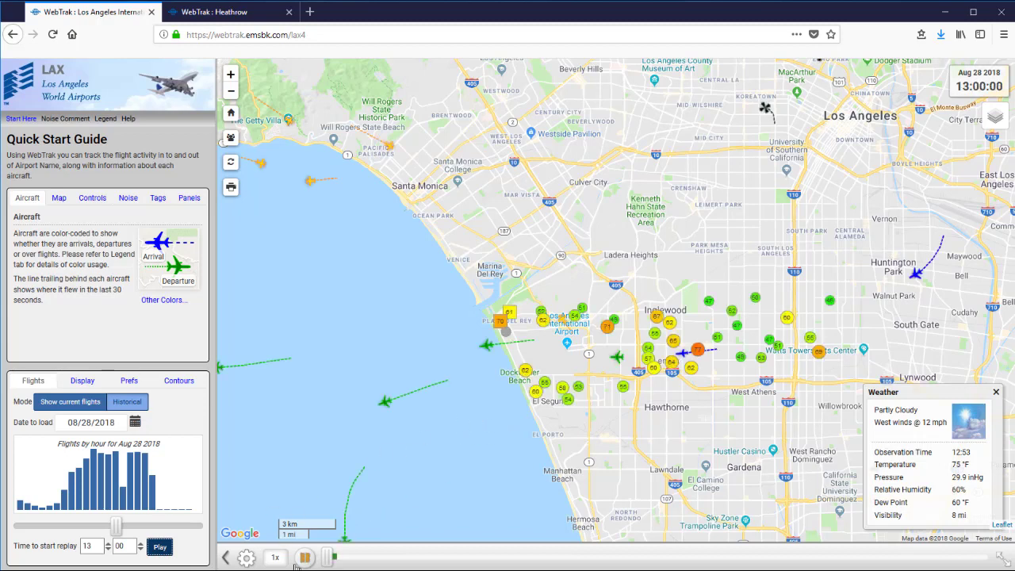
pyautogui.click(277, 558)
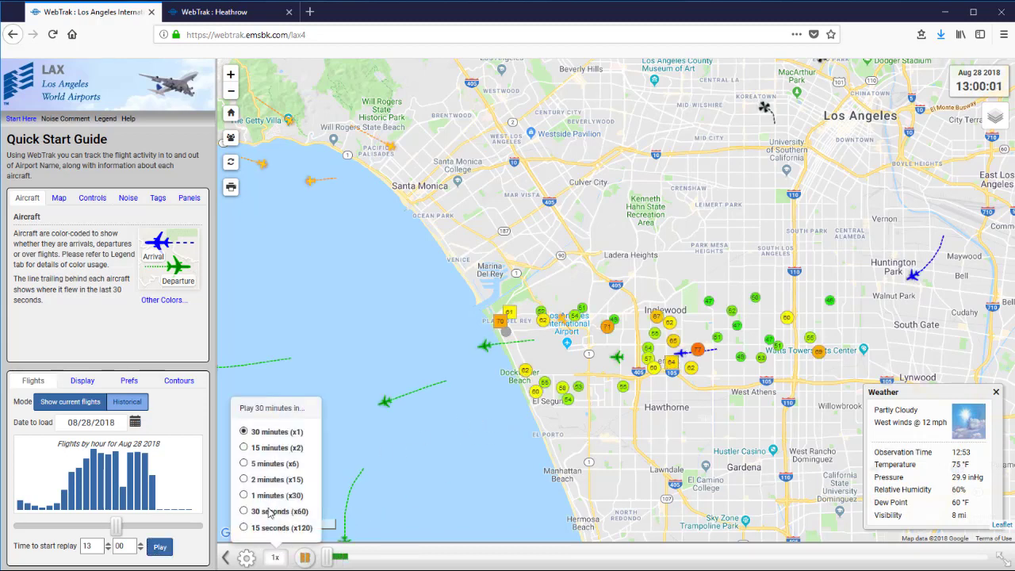
pyautogui.click(266, 432)
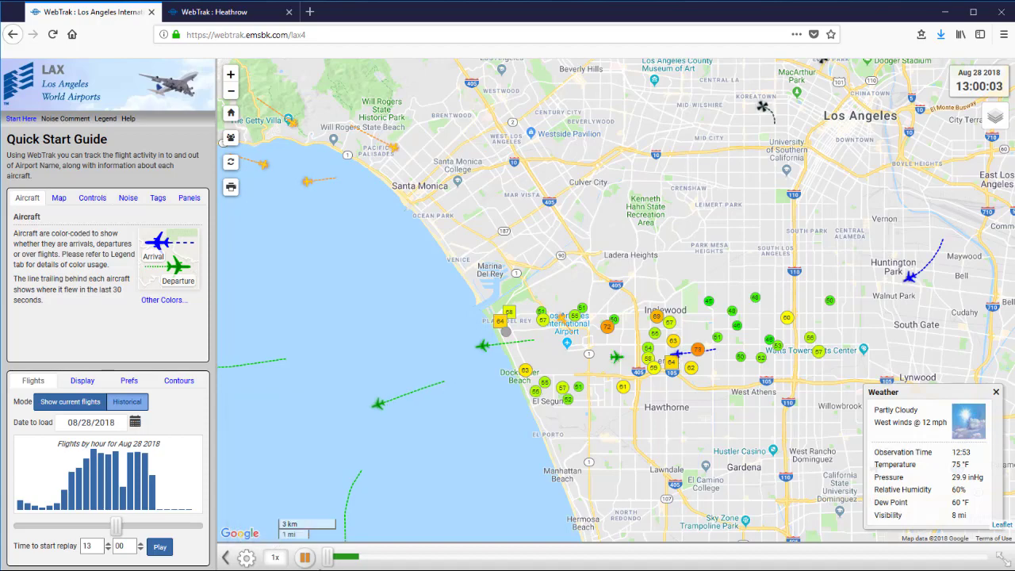
# Set the Los Angeles replay speed to play 30 minutes in 5 minutes (x6).
pyautogui.scroll(-1, 626, 385)
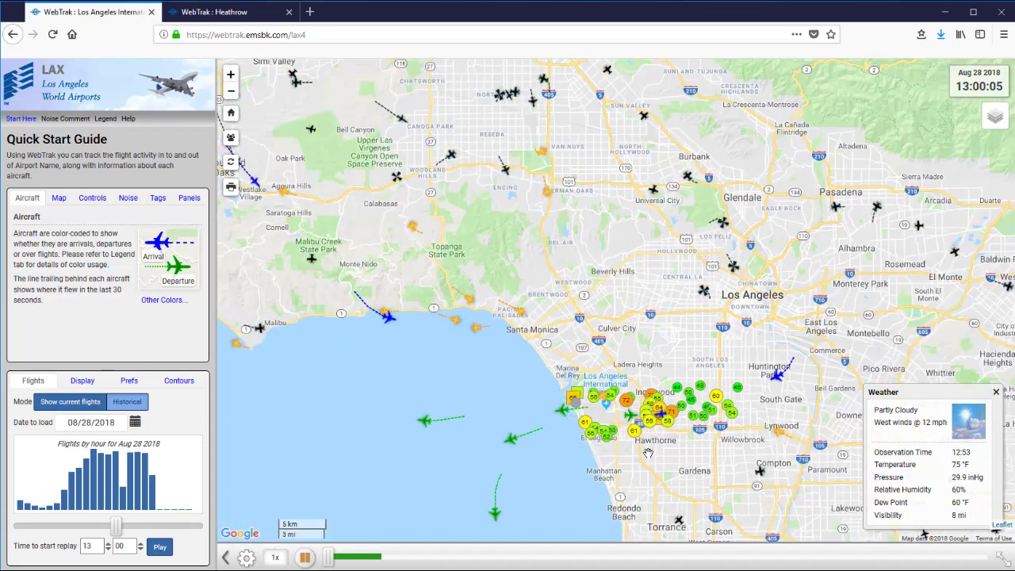
pyautogui.moveTo(636, 391); pyautogui.dragTo(634, 352)
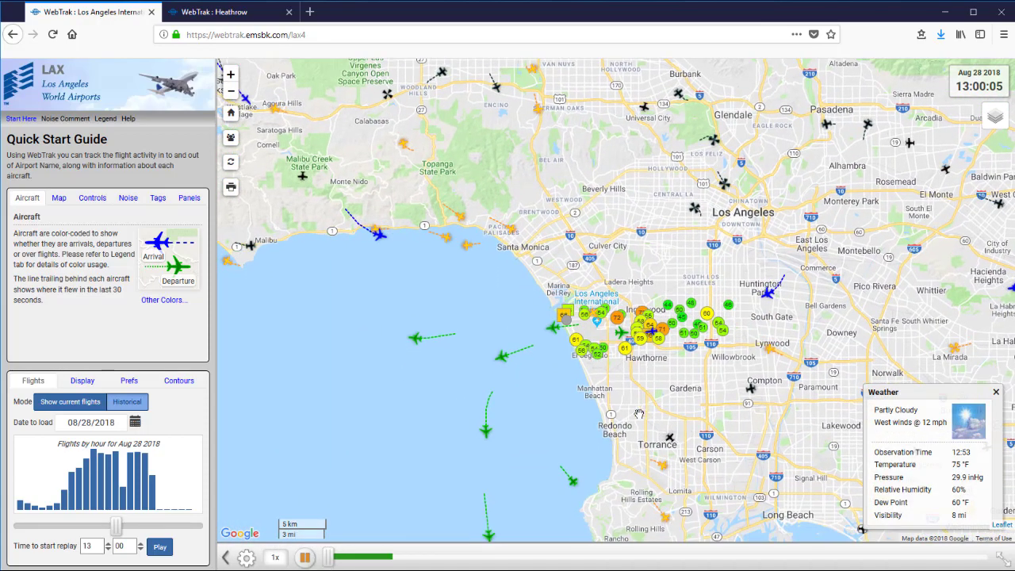
pyautogui.click(273, 558)
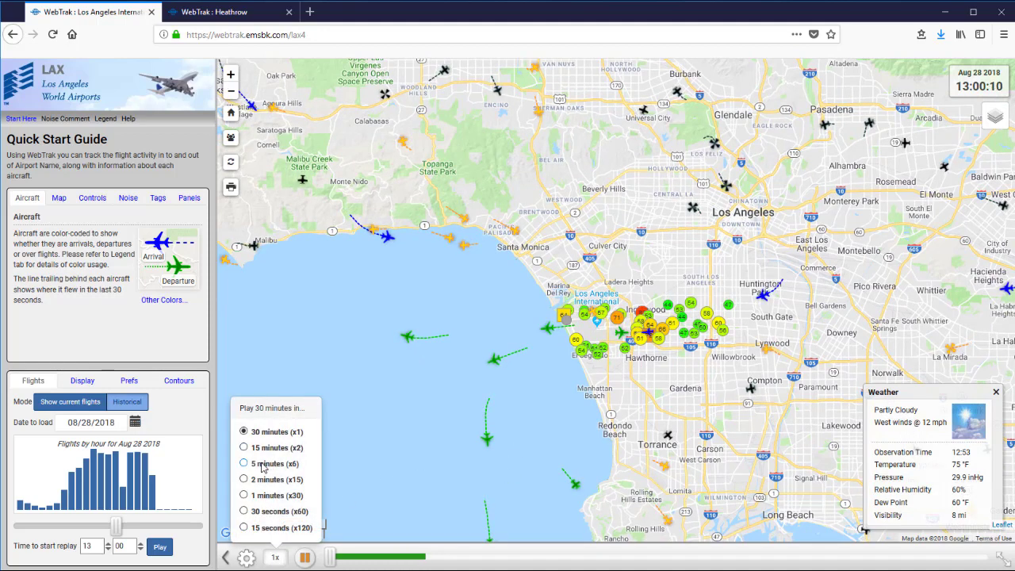
pyautogui.click(263, 464)
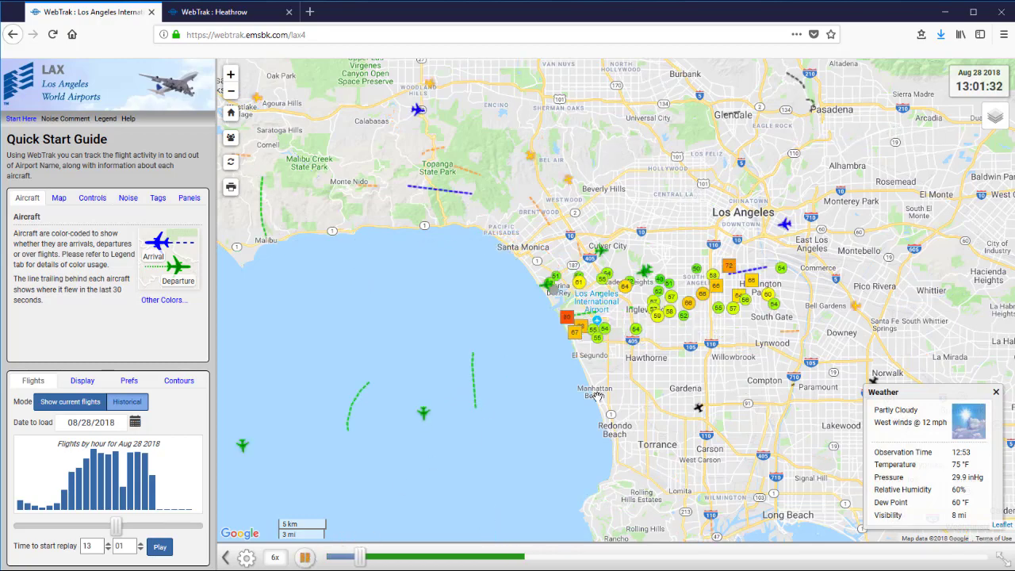
# View the traffic close to Los Angeles International Airport and pause the replay at about 13:02.
pyautogui.scroll(2, 595, 384)
pyautogui.scroll(2, 623, 276)
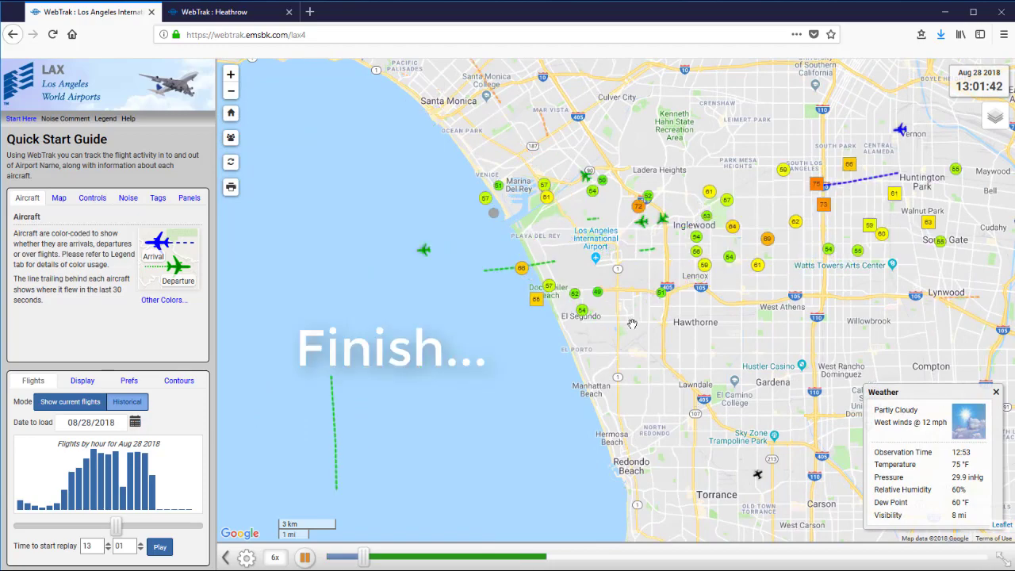
pyautogui.moveTo(623, 277); pyautogui.dragTo(635, 327)
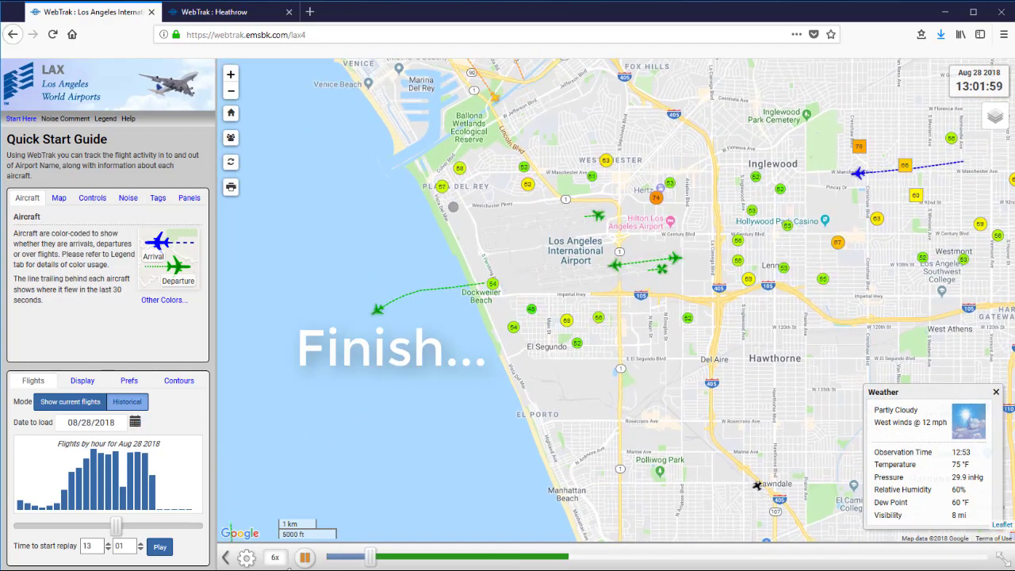
pyautogui.click(305, 559)
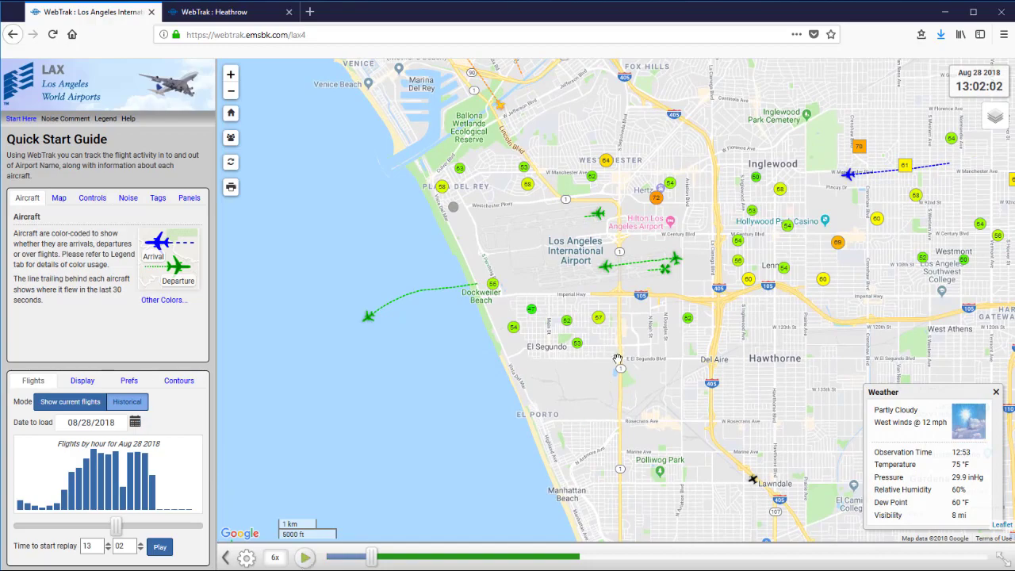